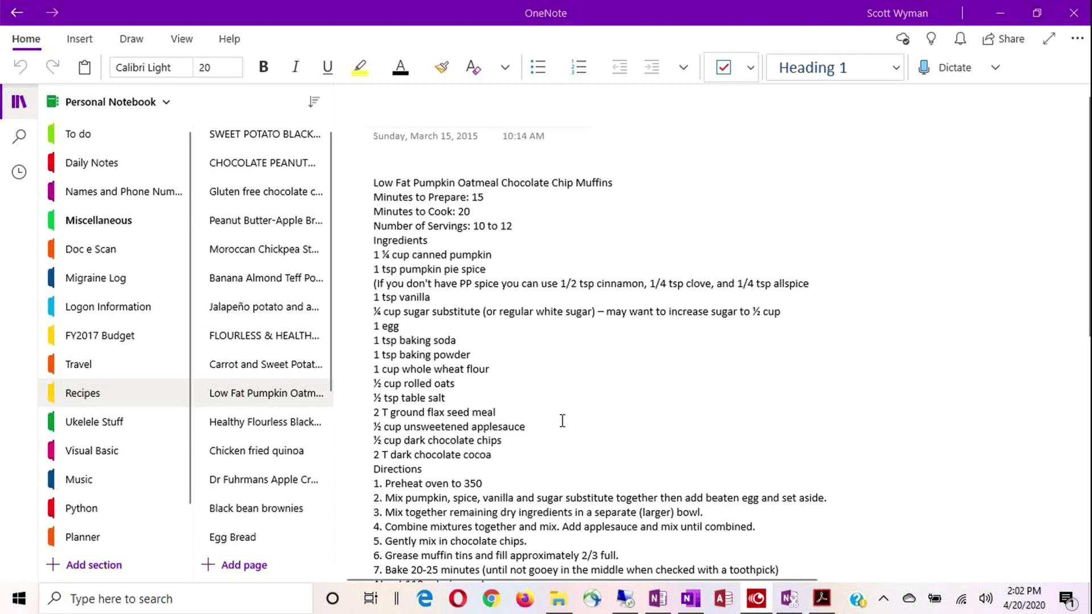
{"action": "left_click", "coordinate": [658, 602]}
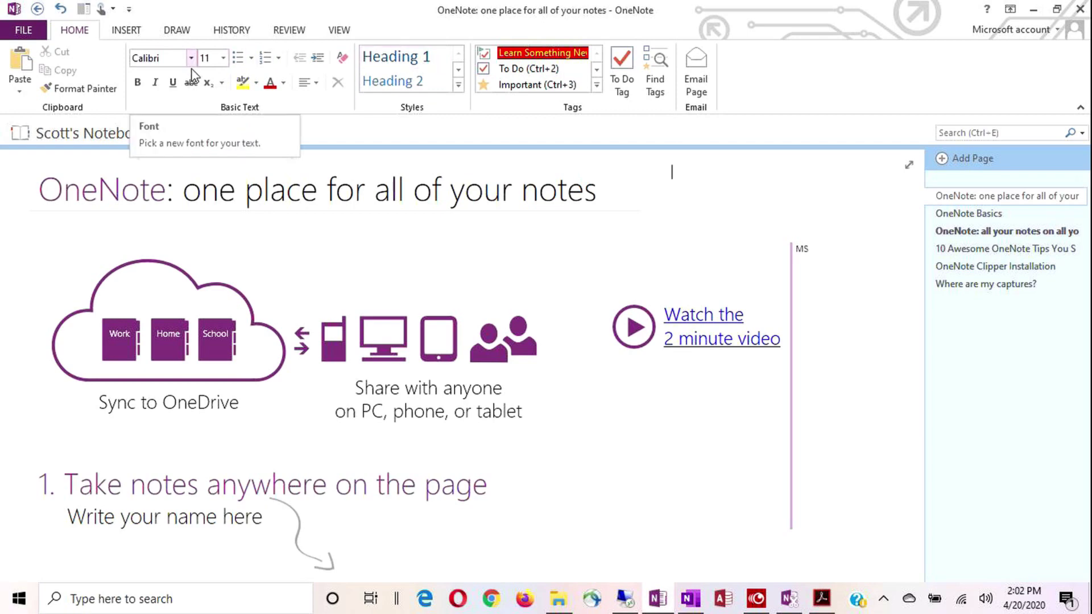
{"action": "left_click", "coordinate": [691, 598]}
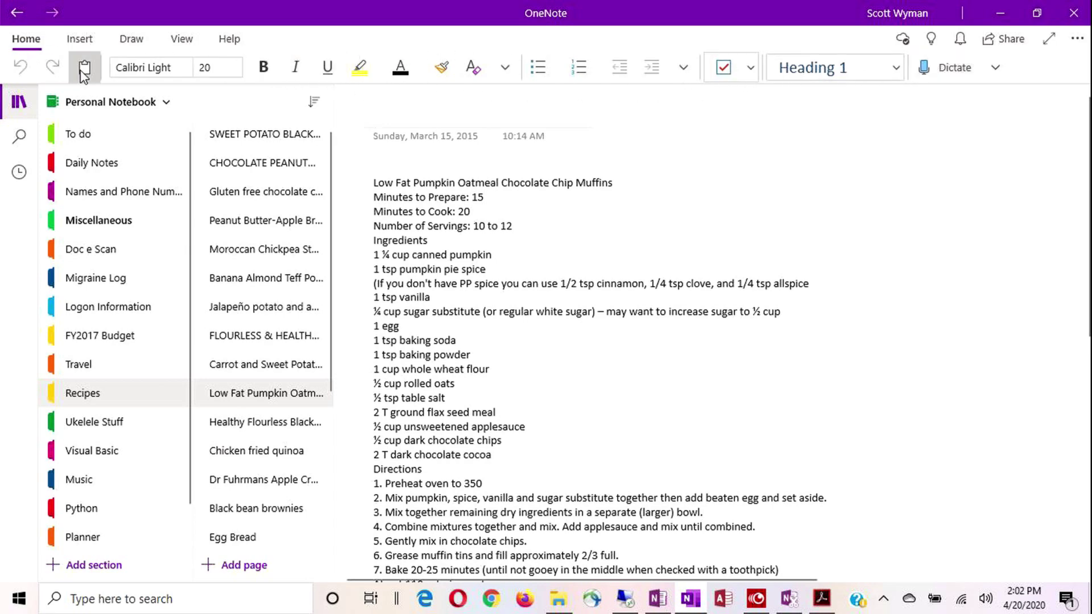
{"action": "left_click", "coordinate": [78, 40]}
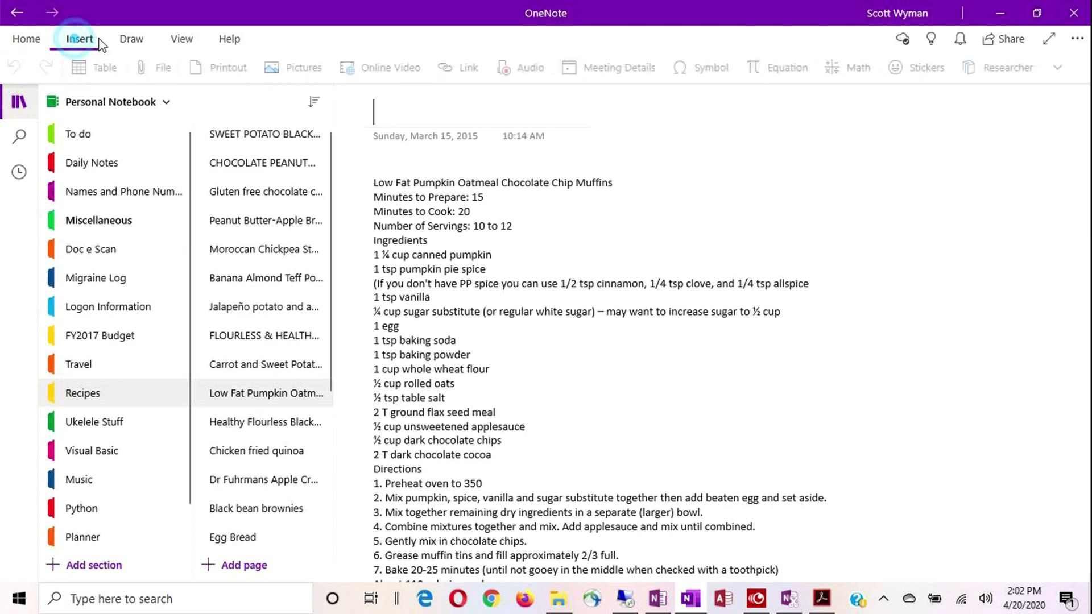
{"action": "left_click", "coordinate": [131, 40]}
{"action": "left_click", "coordinate": [184, 39]}
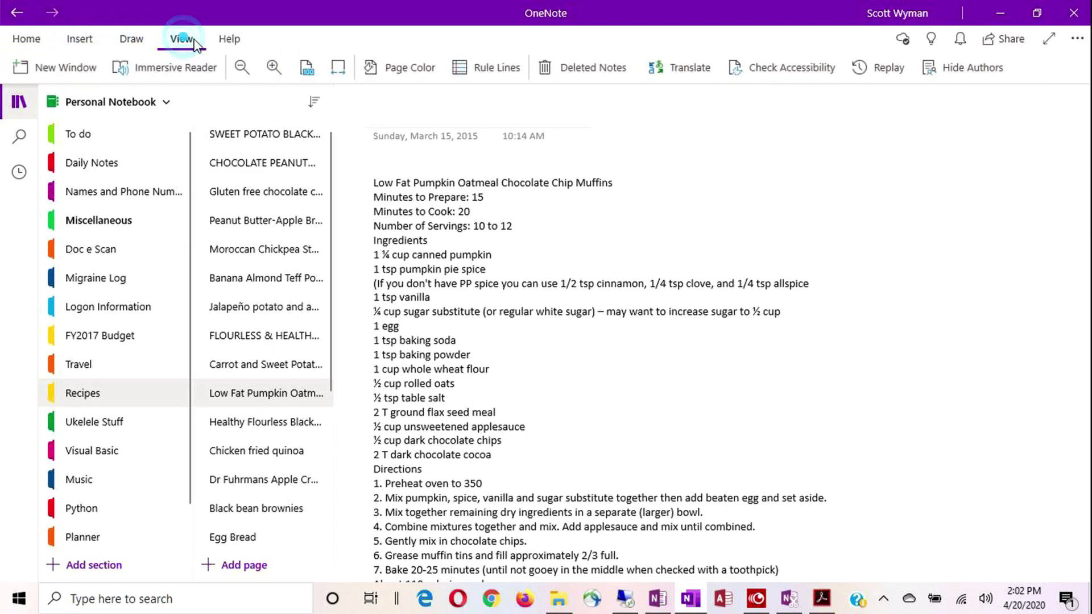
{"action": "left_click", "coordinate": [26, 41]}
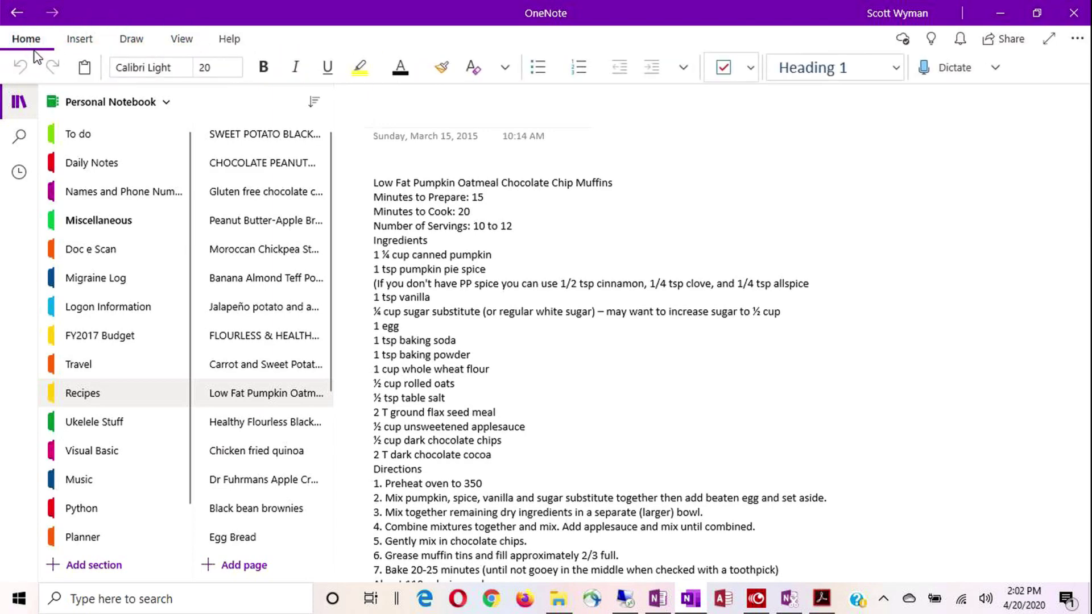
Bring OneNote 2013 forward and tour the Insert, Draw, History and Review tabs before returning to Home
{"action": "left_click", "coordinate": [658, 598]}
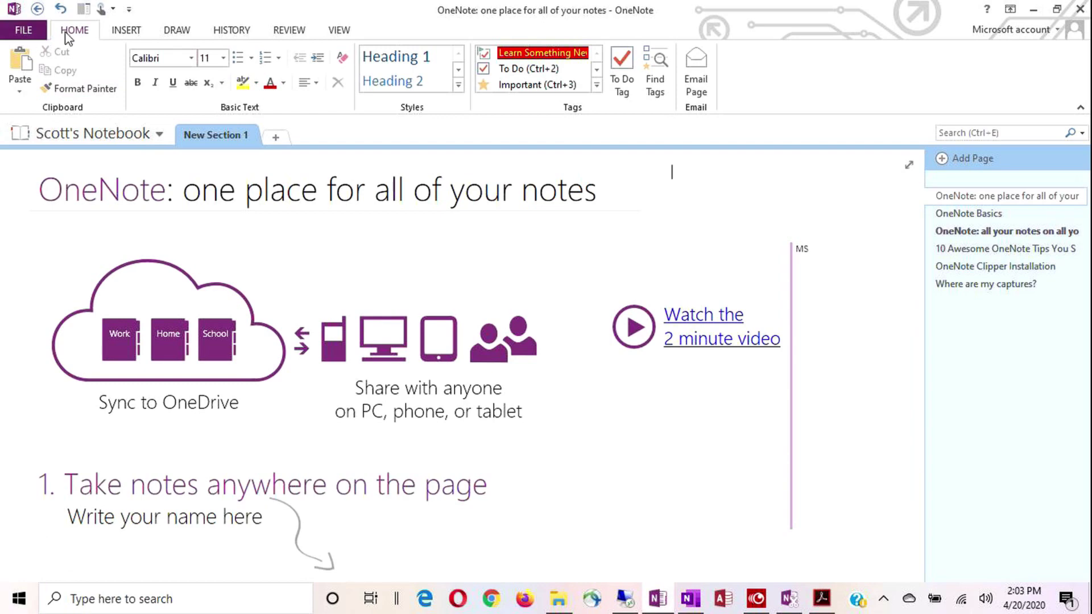
{"action": "left_click", "coordinate": [127, 31]}
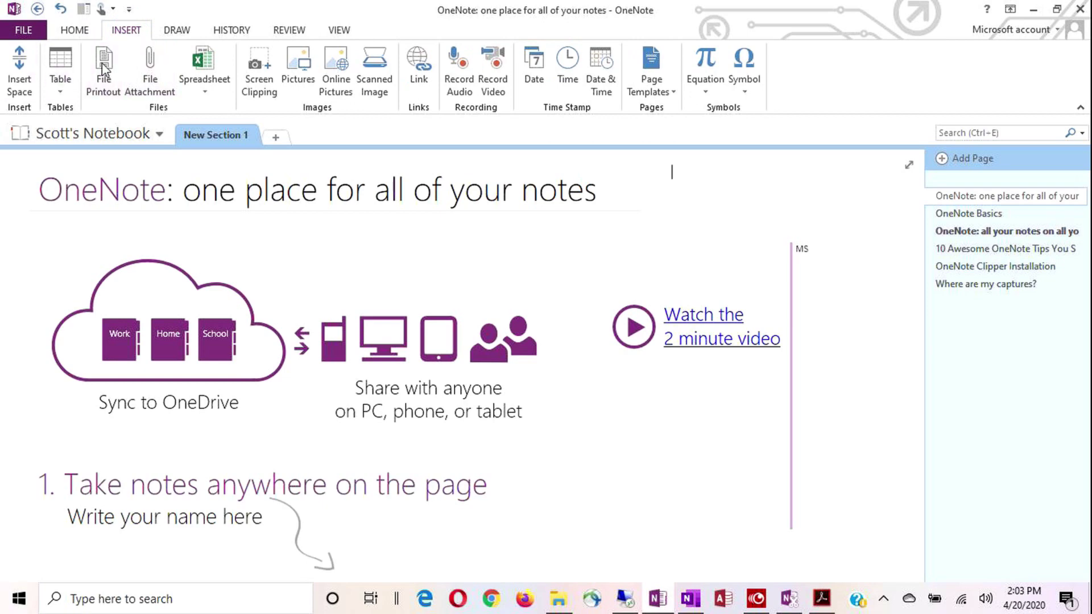
{"action": "left_click", "coordinate": [177, 30]}
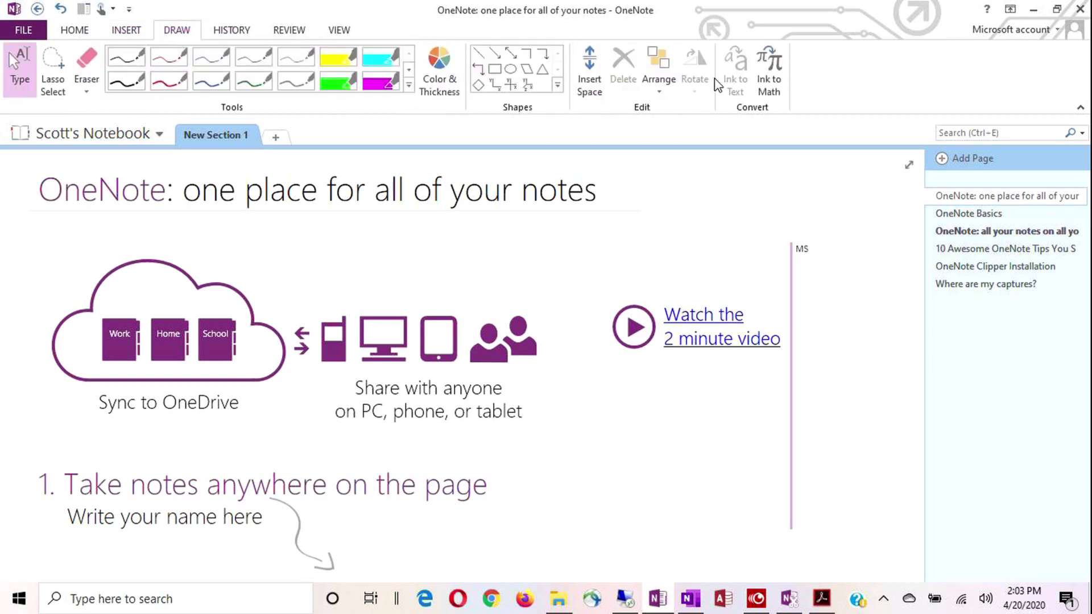
{"action": "left_click", "coordinate": [231, 31]}
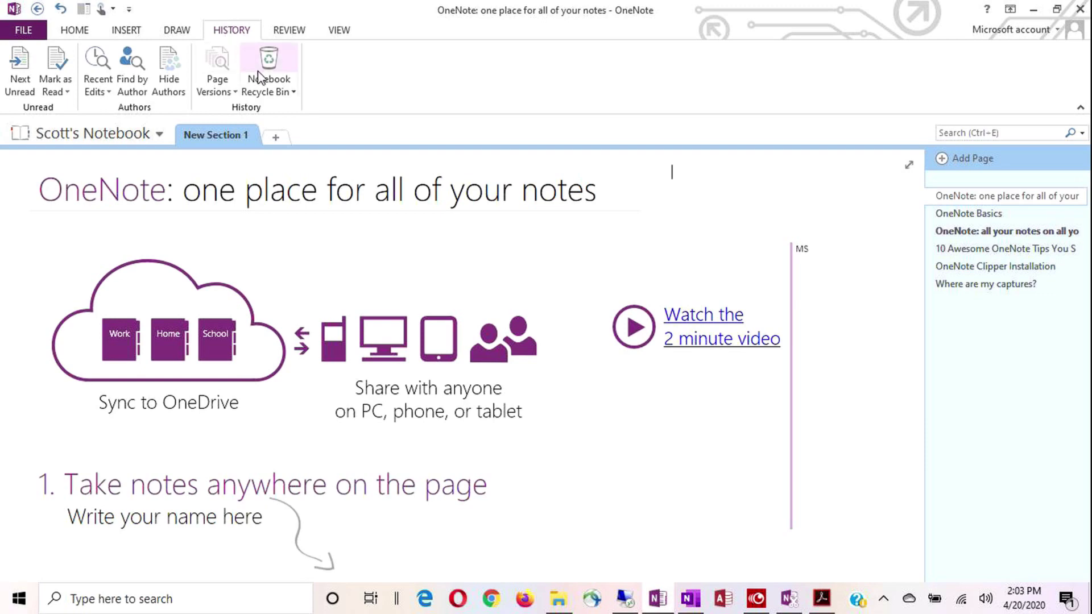
{"action": "left_click", "coordinate": [288, 31]}
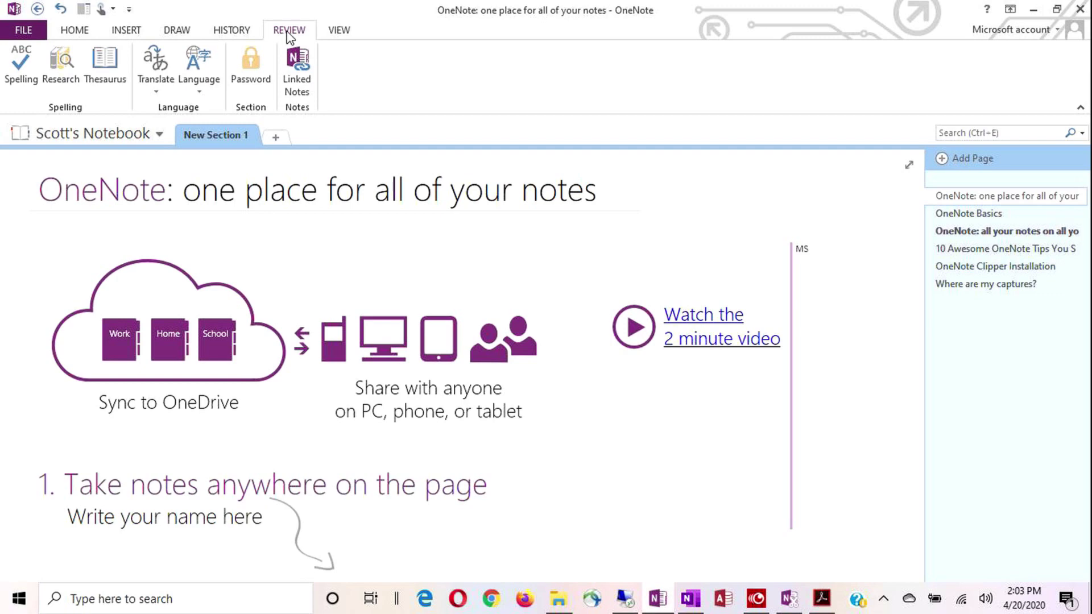
{"action": "left_click", "coordinate": [74, 32]}
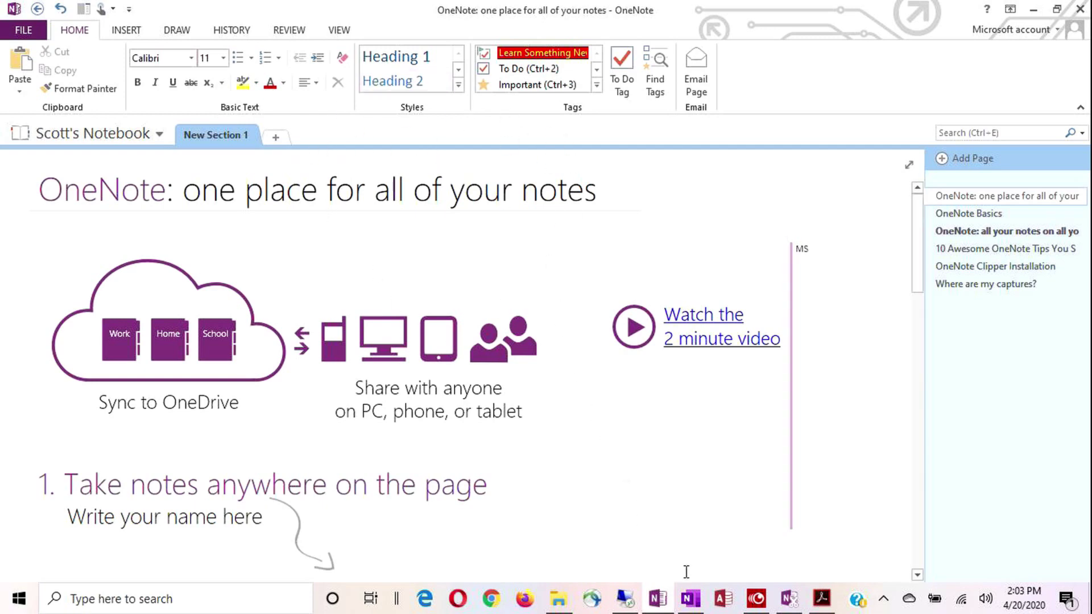
{"action": "left_click", "coordinate": [690, 599]}
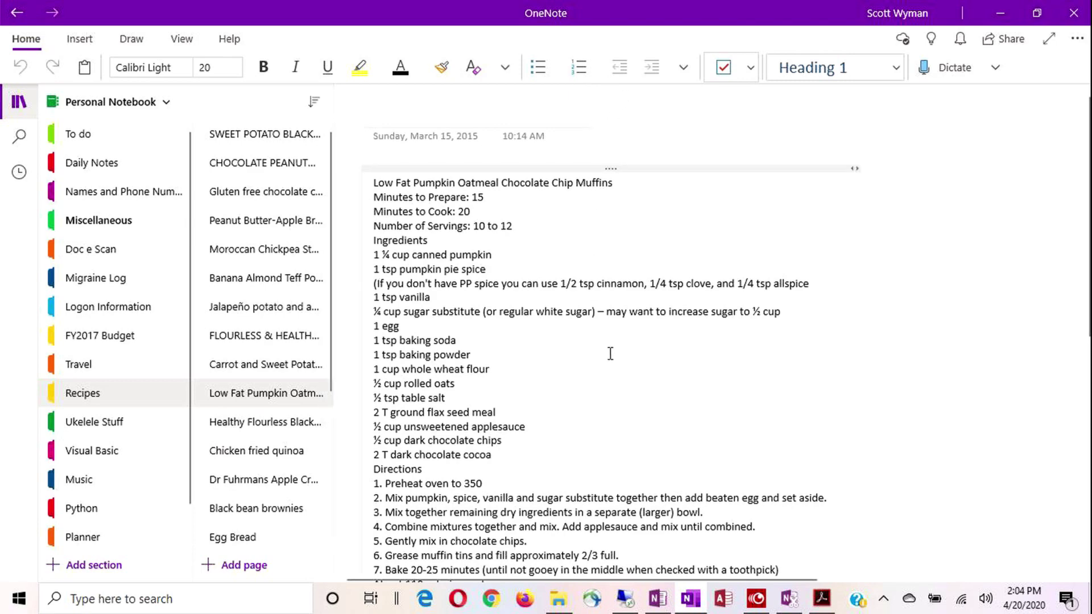
{"action": "left_click", "coordinate": [658, 597]}
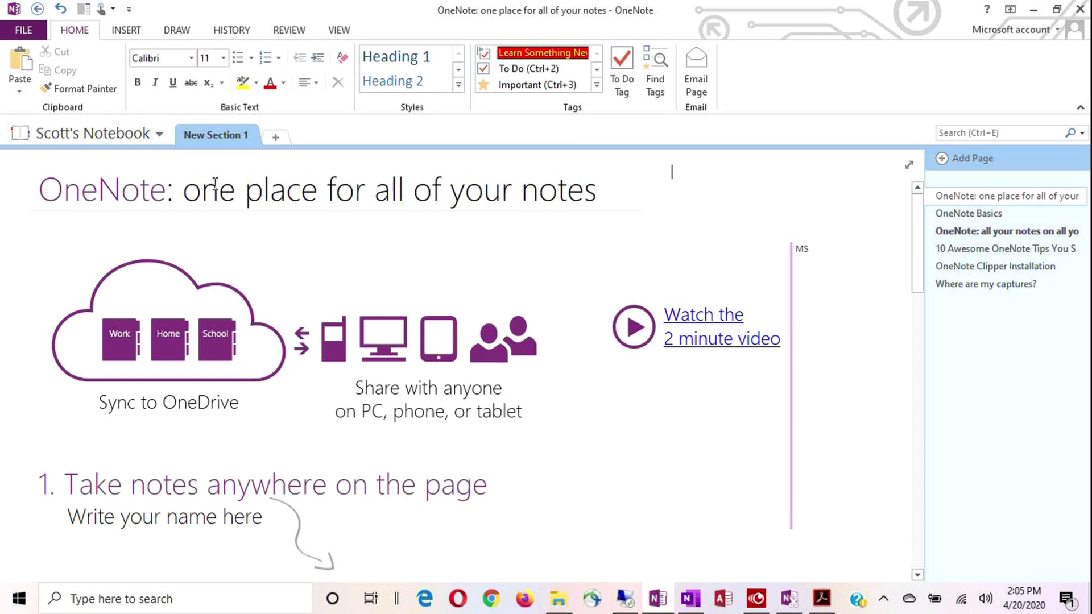
Switch to Personal Notebook, open the Travel section's Washington Photos page, and scroll through its photos
{"action": "left_click", "coordinate": [108, 136]}
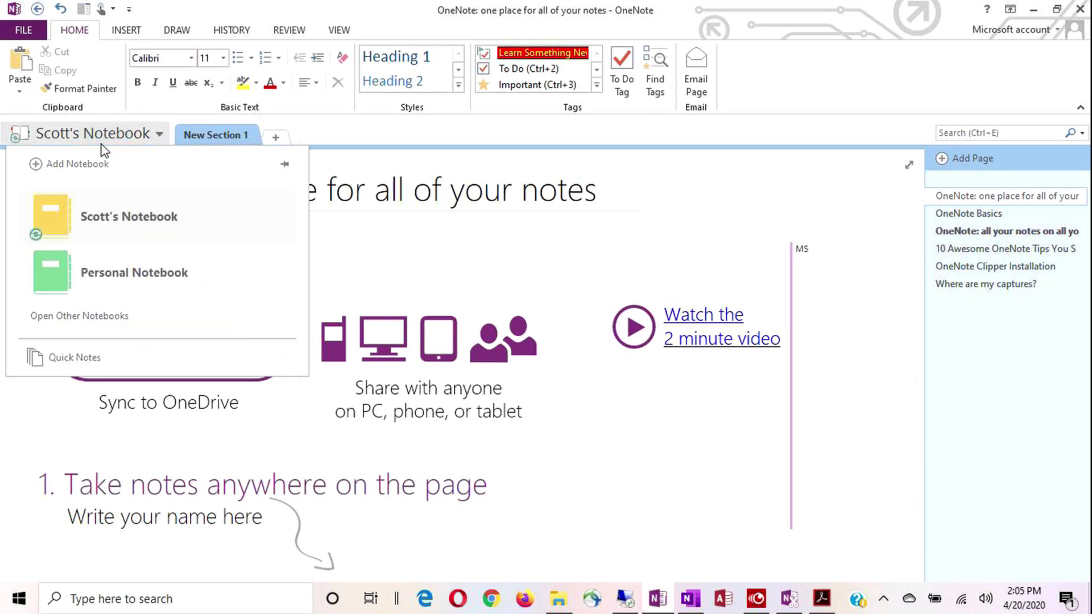
{"action": "left_click", "coordinate": [99, 284]}
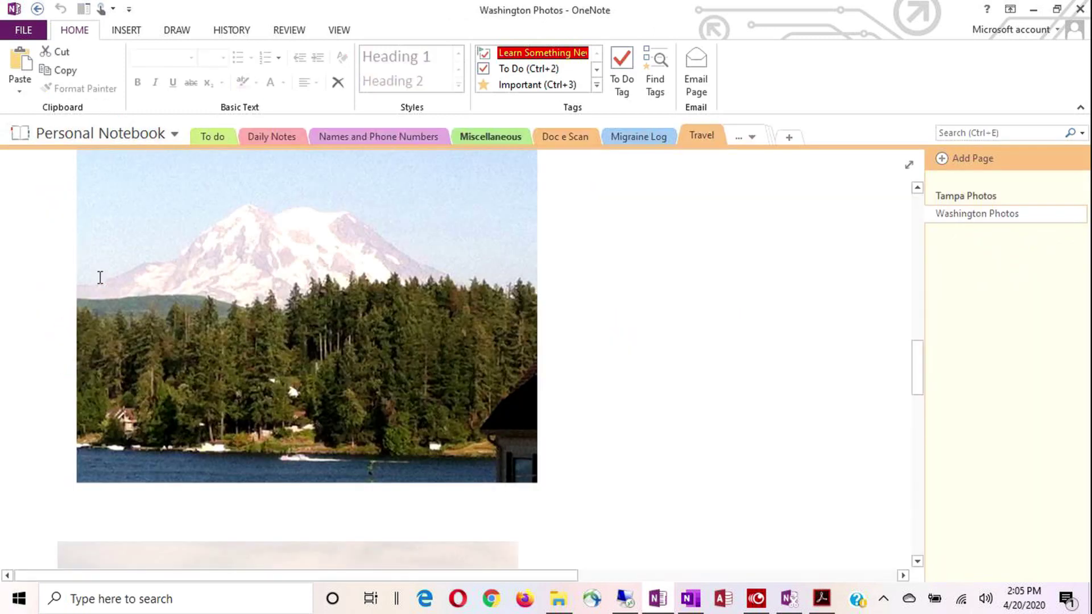
{"action": "scroll", "coordinate": [236, 402], "scroll_direction": "up", "scroll_amount": 10}
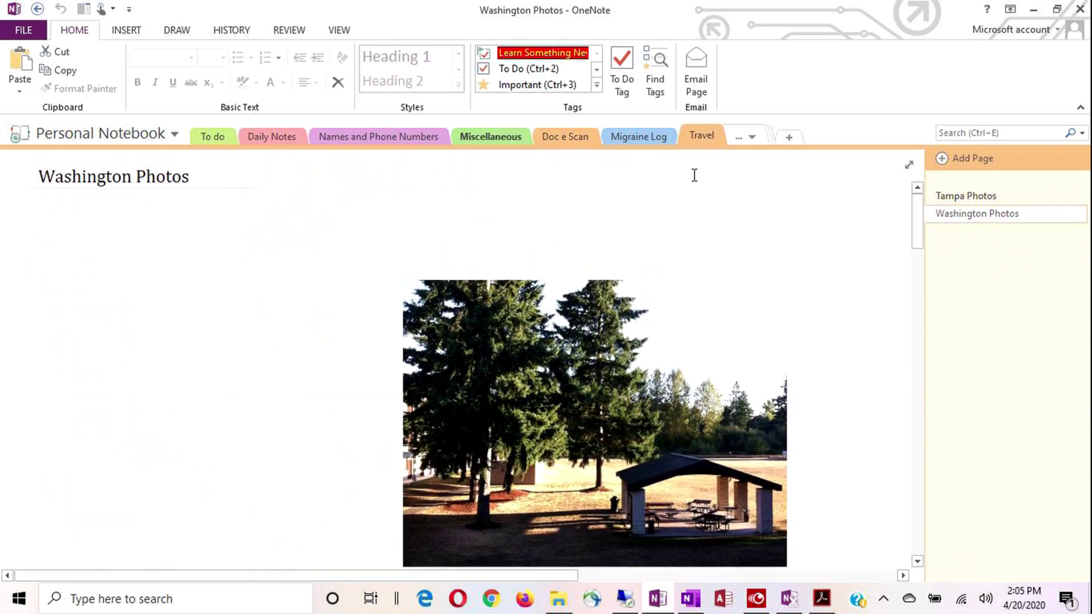
{"action": "left_click", "coordinate": [699, 136]}
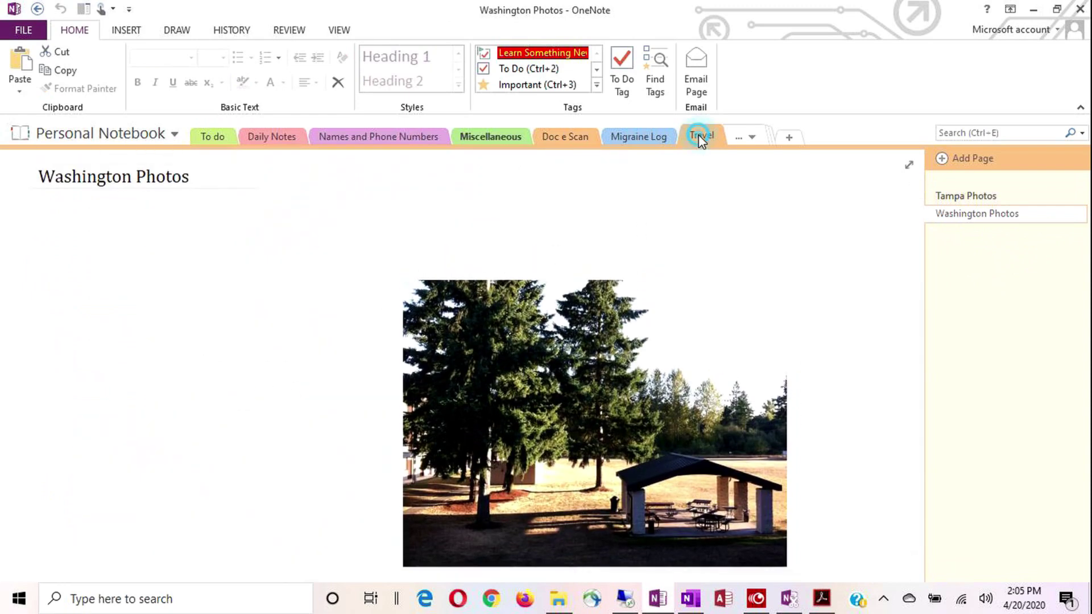
{"action": "left_click", "coordinate": [961, 217]}
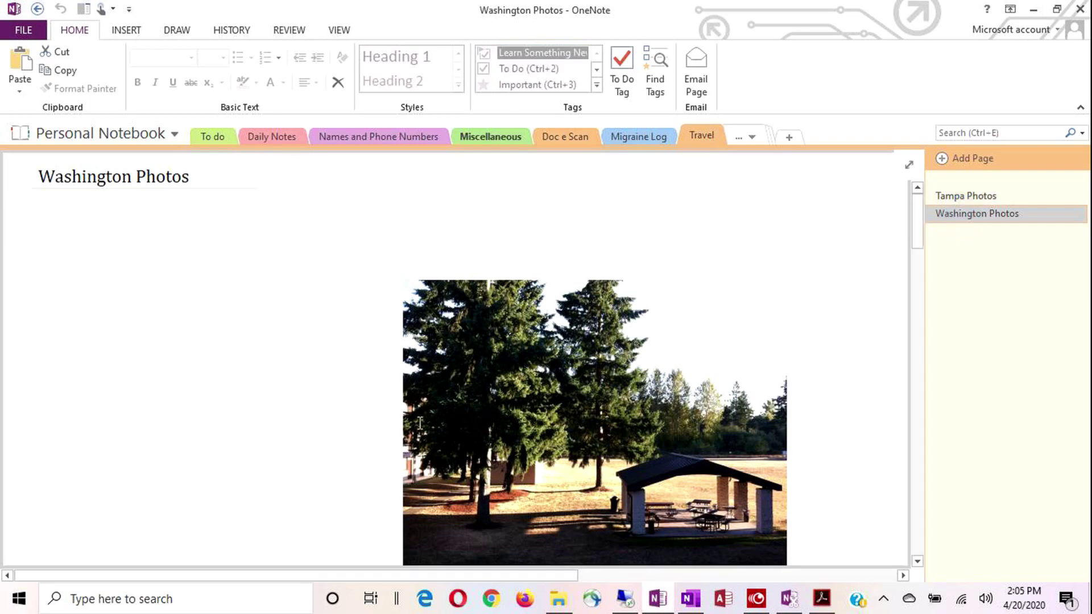
{"action": "scroll", "coordinate": [415, 423], "scroll_direction": "down", "scroll_amount": 2}
{"action": "scroll", "coordinate": [401, 418], "scroll_direction": "down", "scroll_amount": 10}
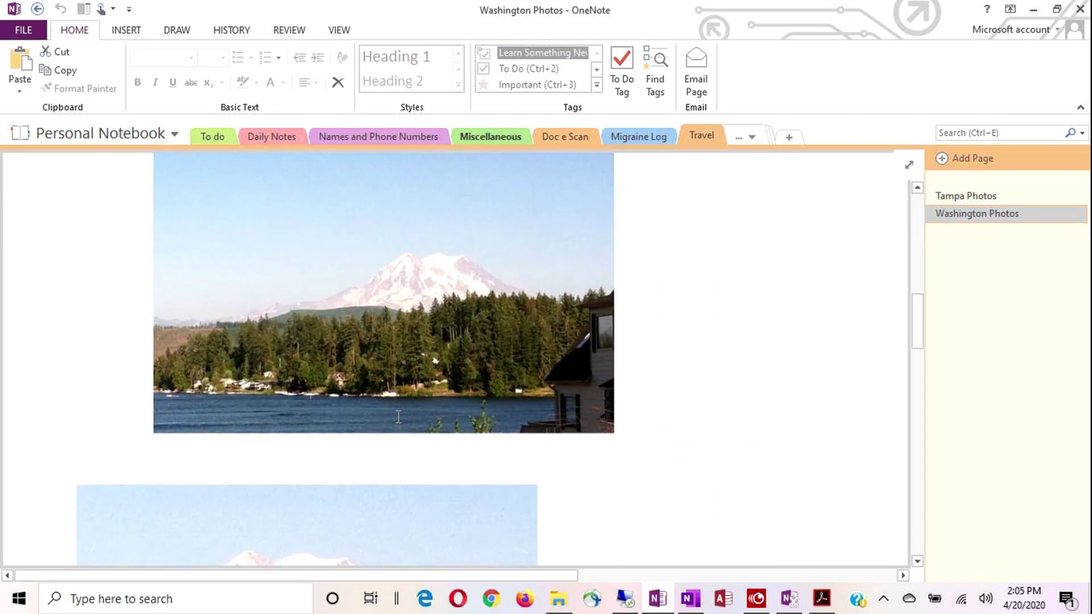
{"action": "scroll", "coordinate": [394, 417], "scroll_direction": "down", "scroll_amount": 10}
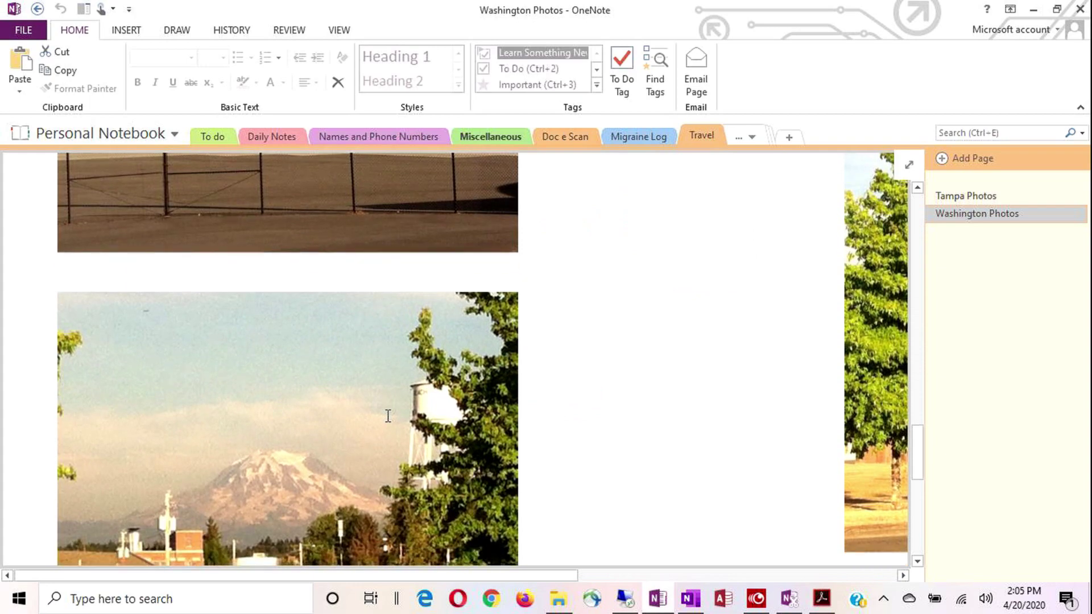
{"action": "scroll", "coordinate": [387, 416], "scroll_direction": "up", "scroll_amount": 7}
{"action": "scroll", "coordinate": [388, 416], "scroll_direction": "up", "scroll_amount": 15}
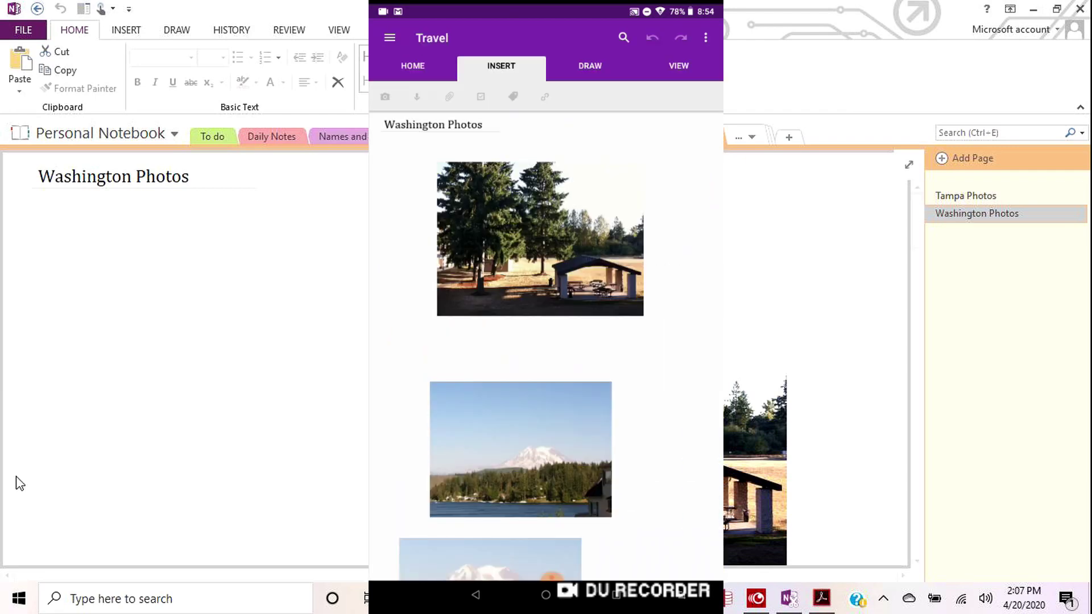
Scroll down through the photos on the phone's Washington Photos page
{"action": "scroll", "coordinate": [3, 204], "scroll_direction": "down", "scroll_amount": 1}
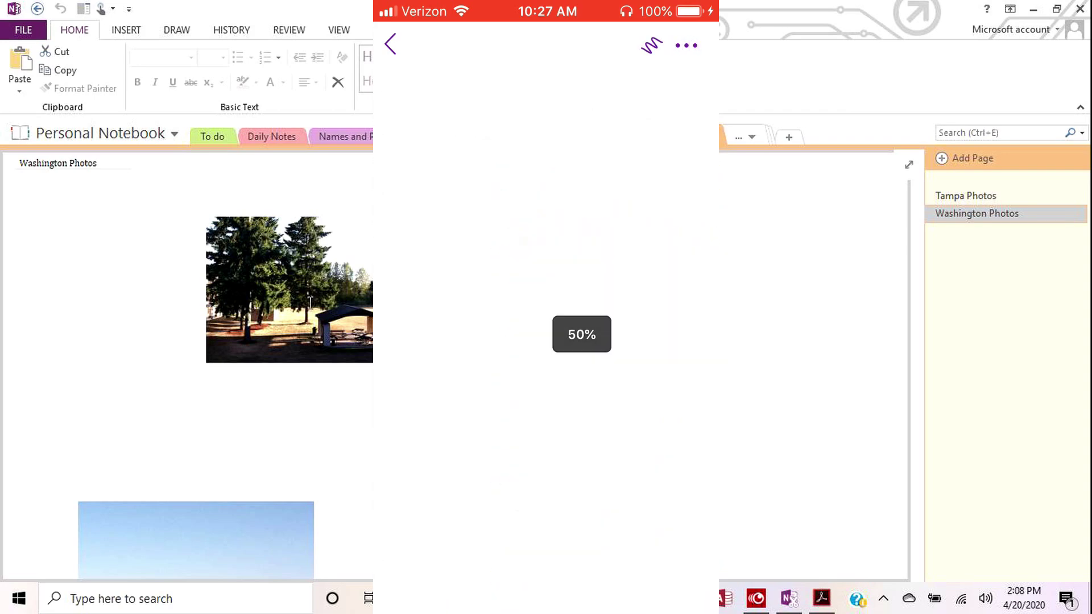
Move the picnic shelter photo down-right on the desktop, sync the phone, and drag the tree photo right
{"action": "left_click", "coordinate": [310, 302]}
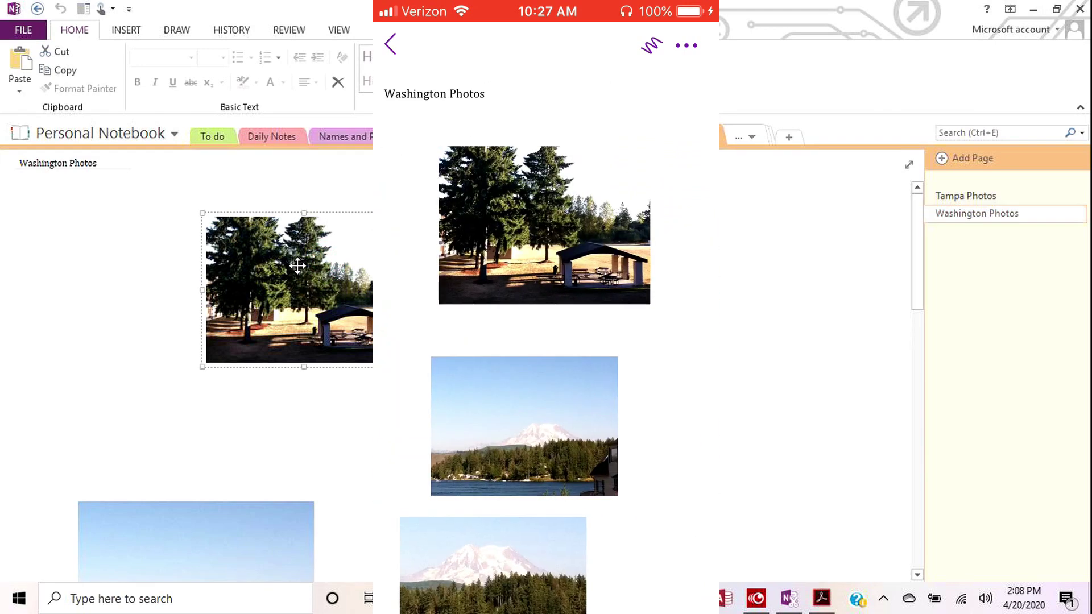
{"action": "left_click_drag", "start_coordinate": [298, 266], "coordinate": [452, 602]}
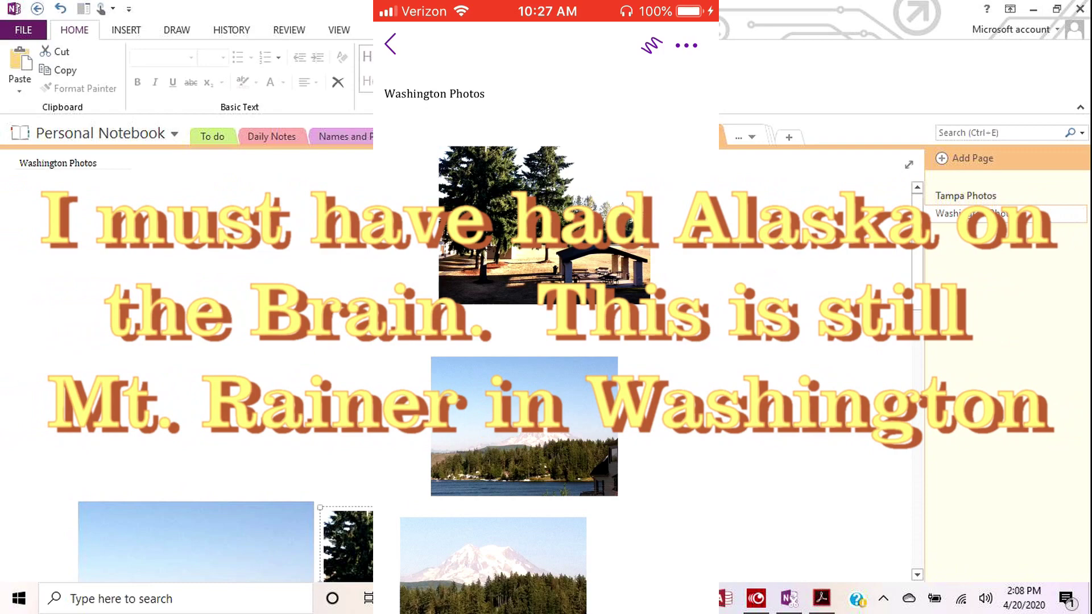
{"action": "left_click", "coordinate": [686, 45]}
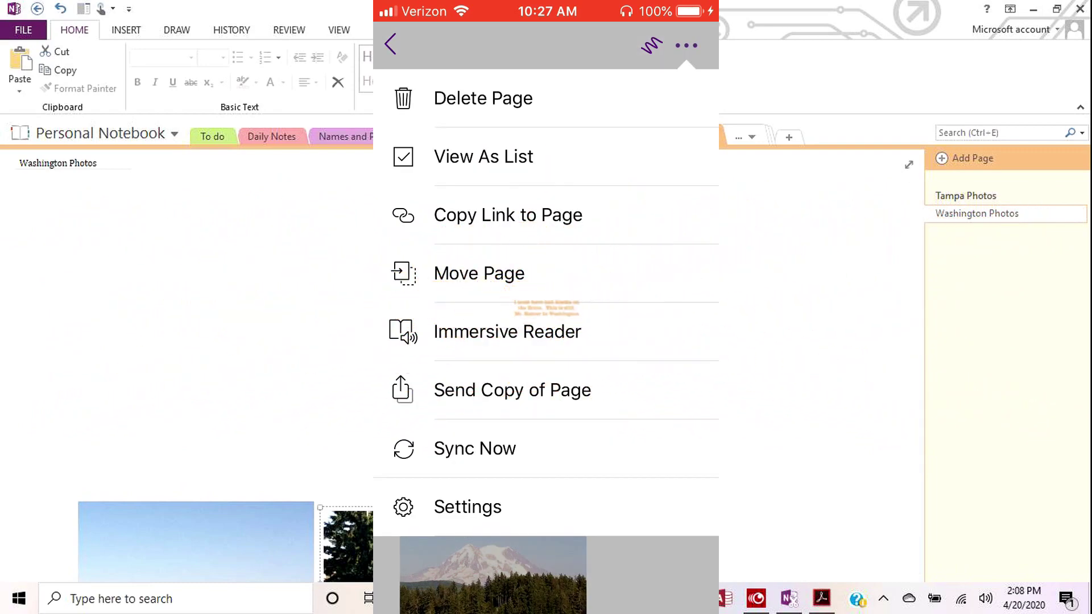
{"action": "left_click", "coordinate": [475, 449]}
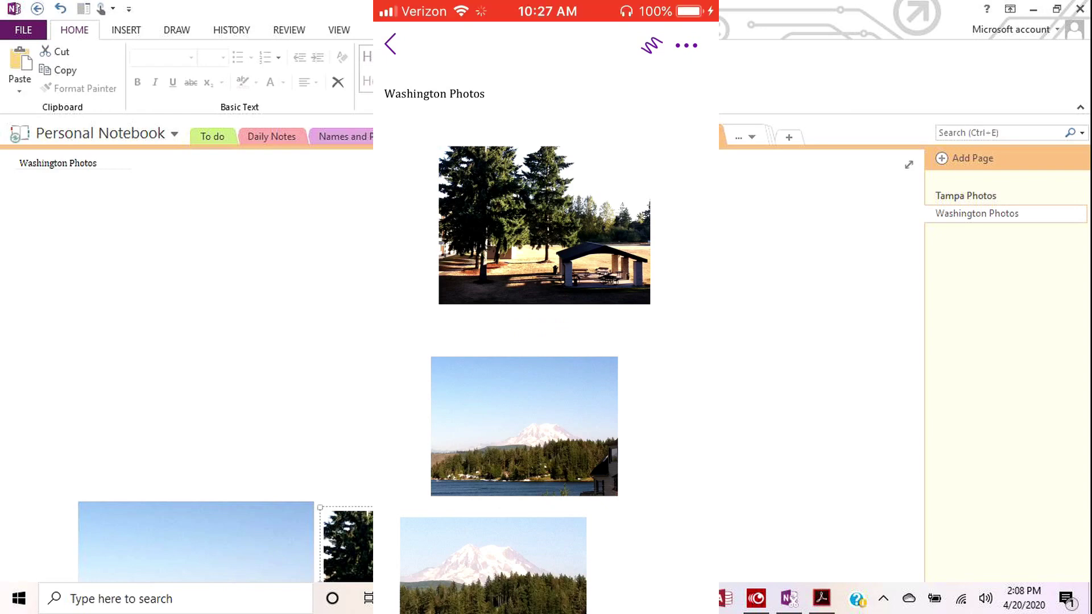
{"action": "left_click_drag", "start_coordinate": [544, 225], "coordinate": [682, 451]}
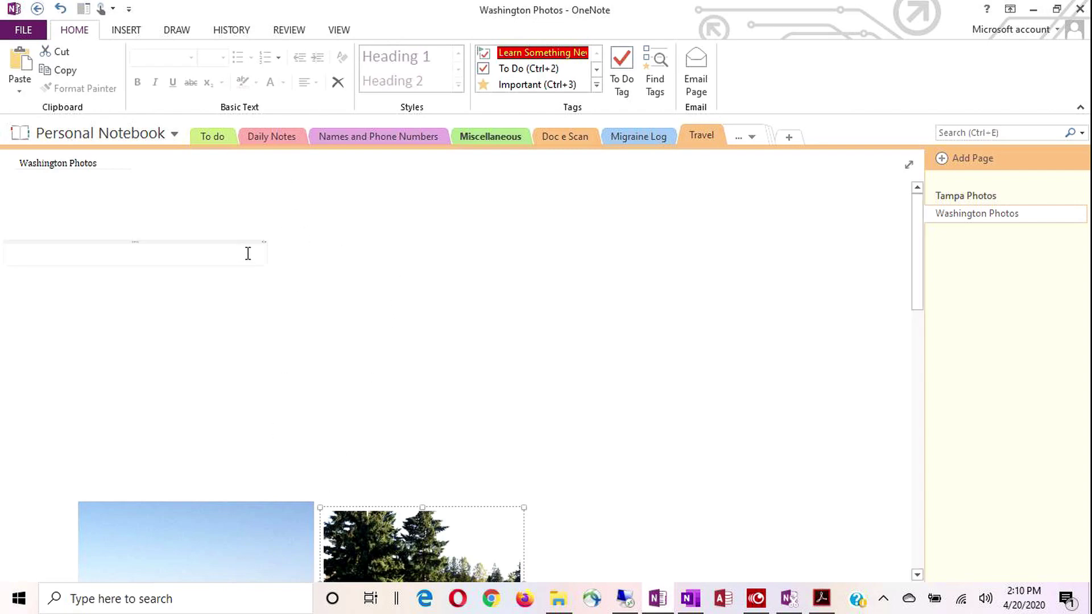
{"action": "left_click", "coordinate": [115, 138]}
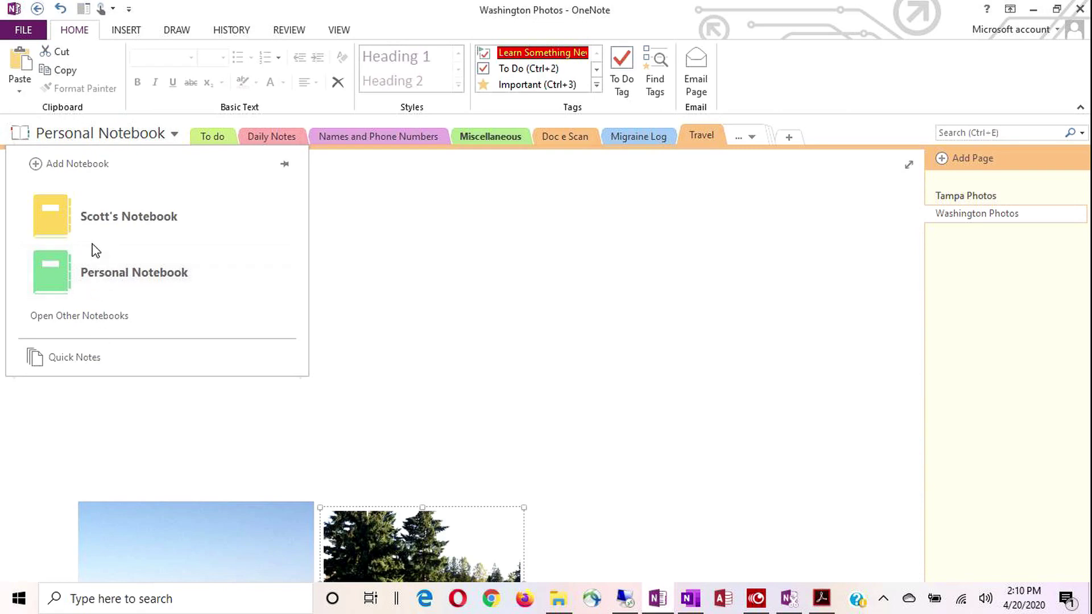
Switch to the other notebook and scroll through its welcome page
{"action": "left_click", "coordinate": [93, 219]}
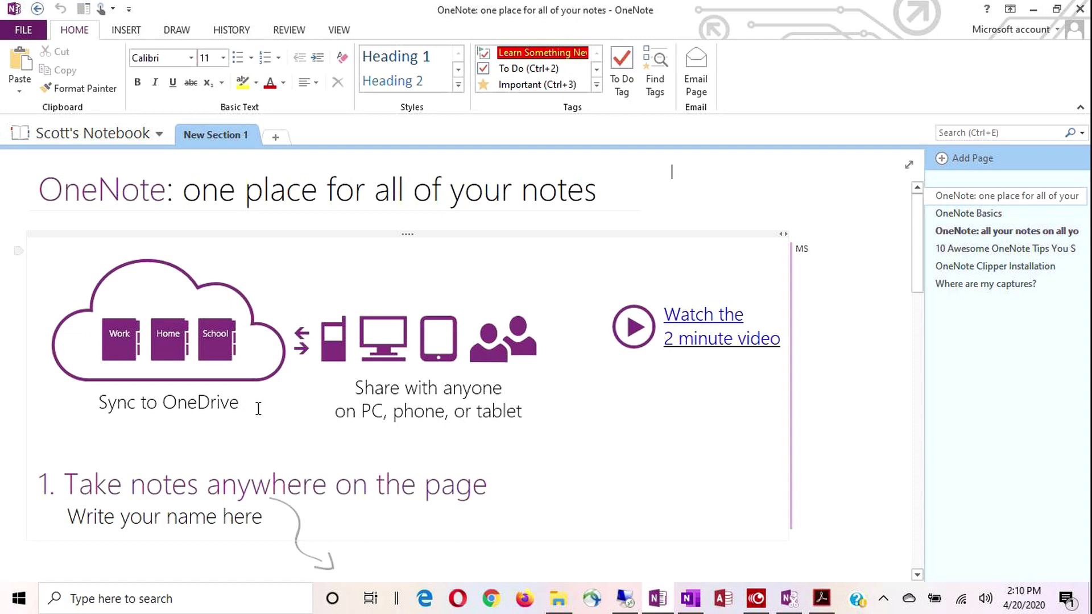
{"action": "scroll", "coordinate": [302, 385], "scroll_direction": "down", "scroll_amount": 10}
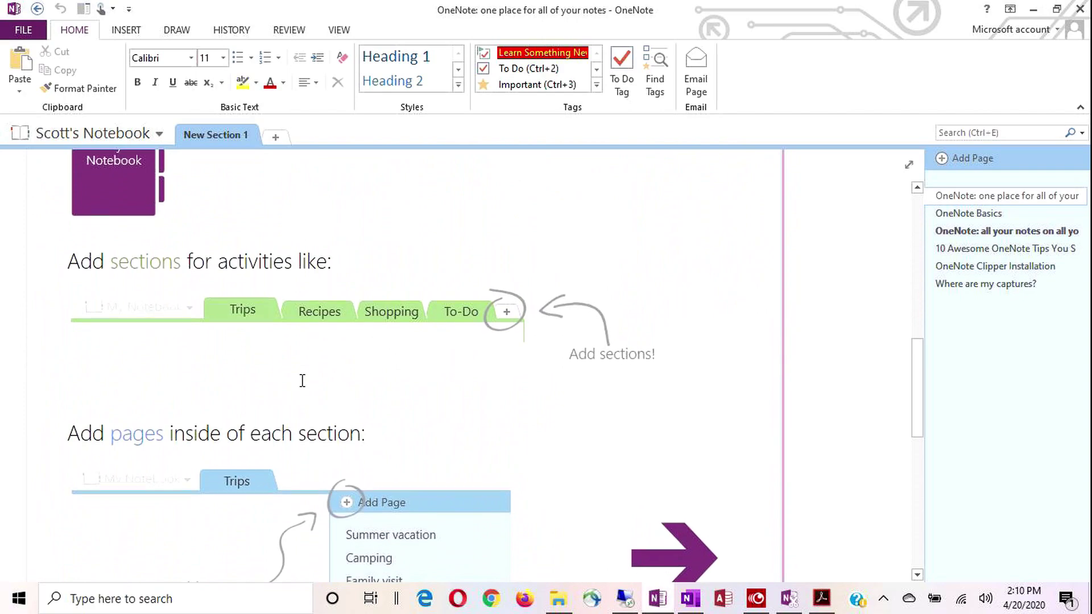
{"action": "scroll", "coordinate": [302, 381], "scroll_direction": "down", "scroll_amount": 10}
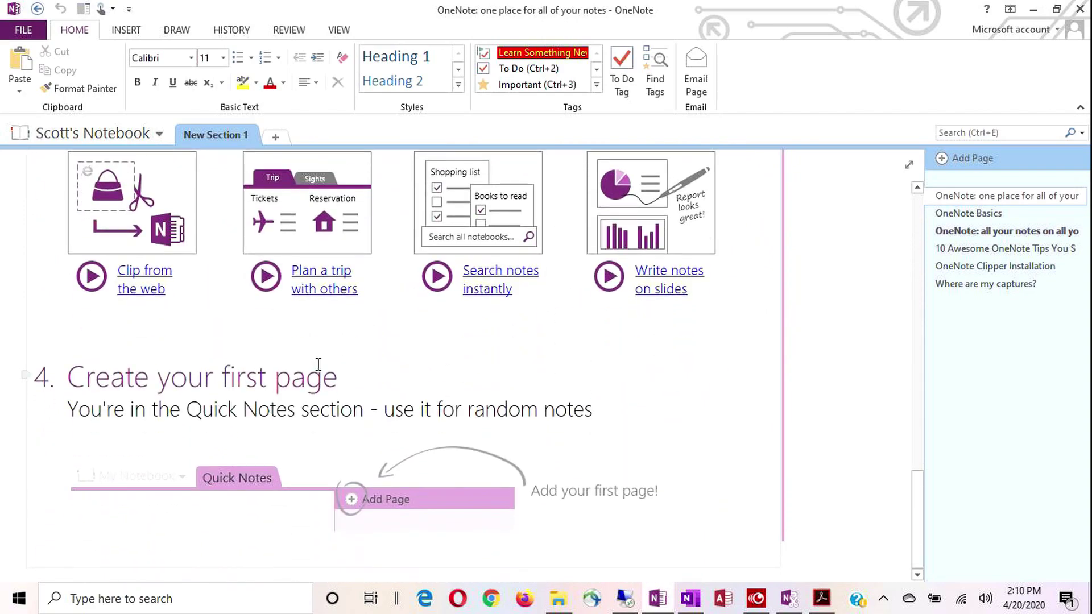
{"action": "scroll", "coordinate": [318, 364], "scroll_direction": "up", "scroll_amount": 5}
{"action": "scroll", "coordinate": [319, 365], "scroll_direction": "down", "scroll_amount": 3}
{"action": "scroll", "coordinate": [320, 365], "scroll_direction": "up", "scroll_amount": 15}
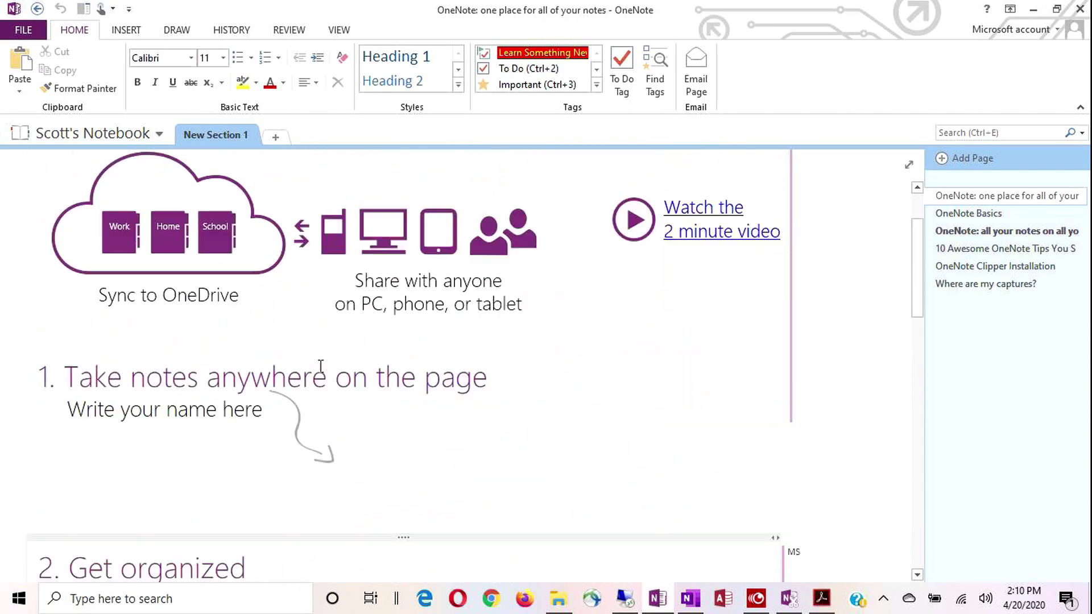
{"action": "scroll", "coordinate": [321, 366], "scroll_direction": "up", "scroll_amount": 2}
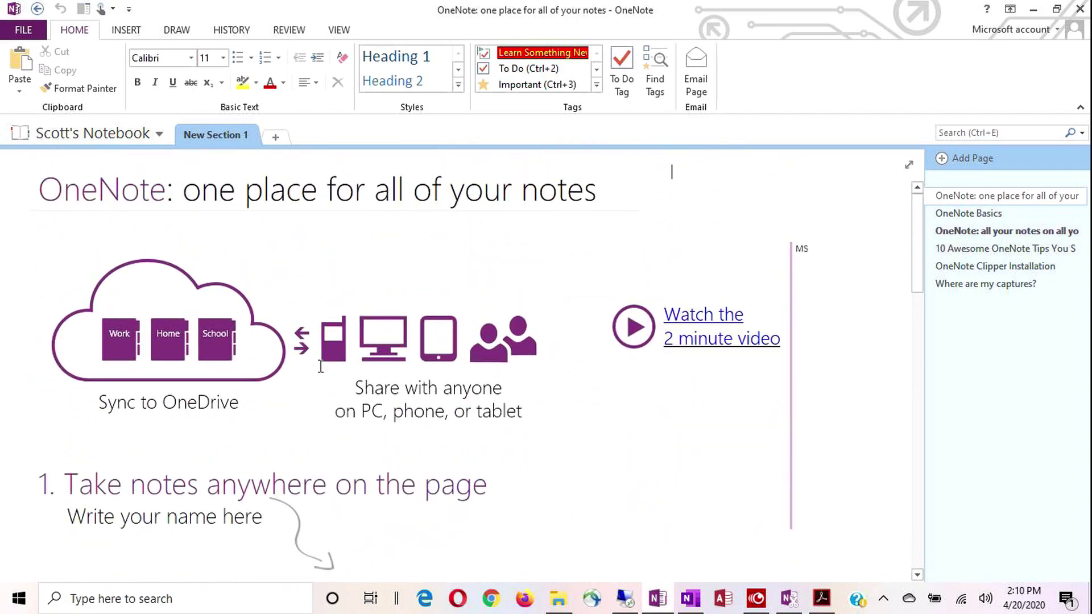
Open the OneNote Basics page and scroll through its to-do lists and tagging tips
{"action": "left_click", "coordinate": [958, 213]}
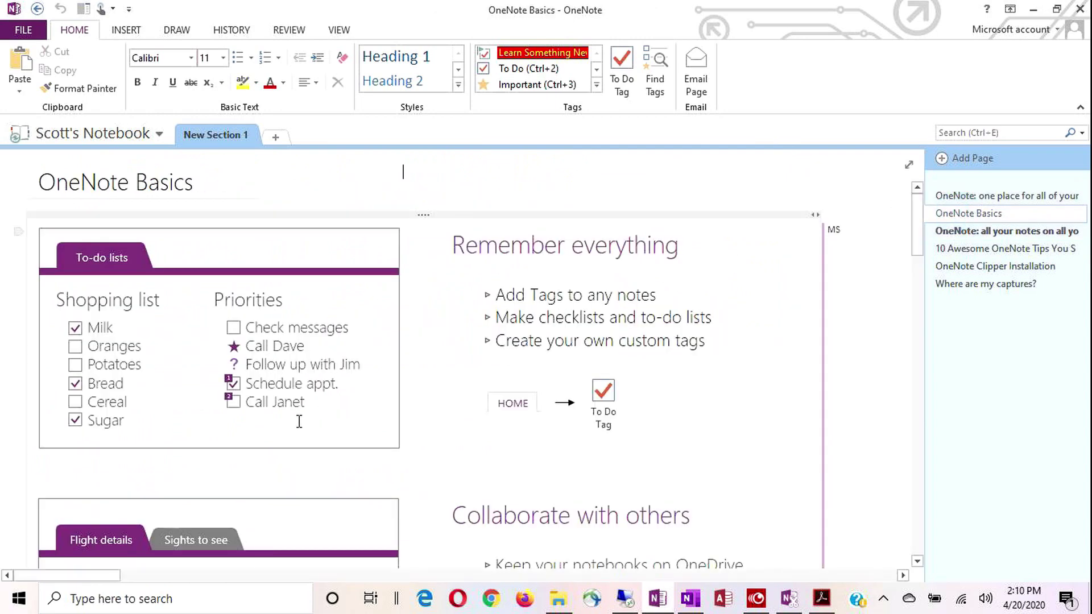
{"action": "scroll", "coordinate": [291, 414], "scroll_direction": "down", "scroll_amount": 3}
{"action": "scroll", "coordinate": [291, 414], "scroll_direction": "down", "scroll_amount": 10}
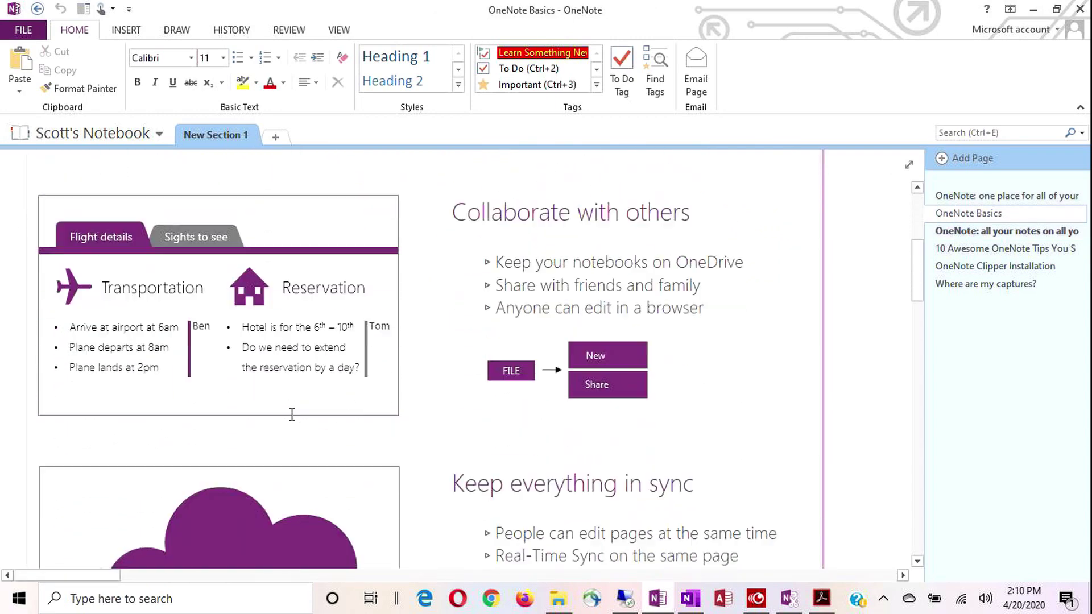
{"action": "scroll", "coordinate": [292, 414], "scroll_direction": "down", "scroll_amount": 5}
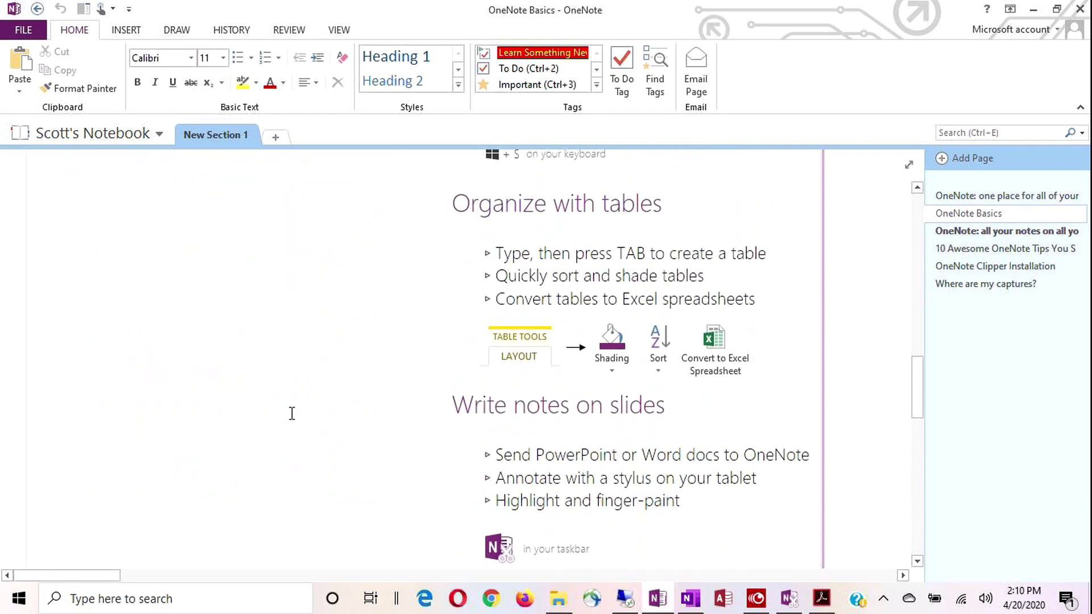
{"action": "scroll", "coordinate": [292, 414], "scroll_direction": "up", "scroll_amount": 15}
{"action": "scroll", "coordinate": [291, 413], "scroll_direction": "up", "scroll_amount": 1}
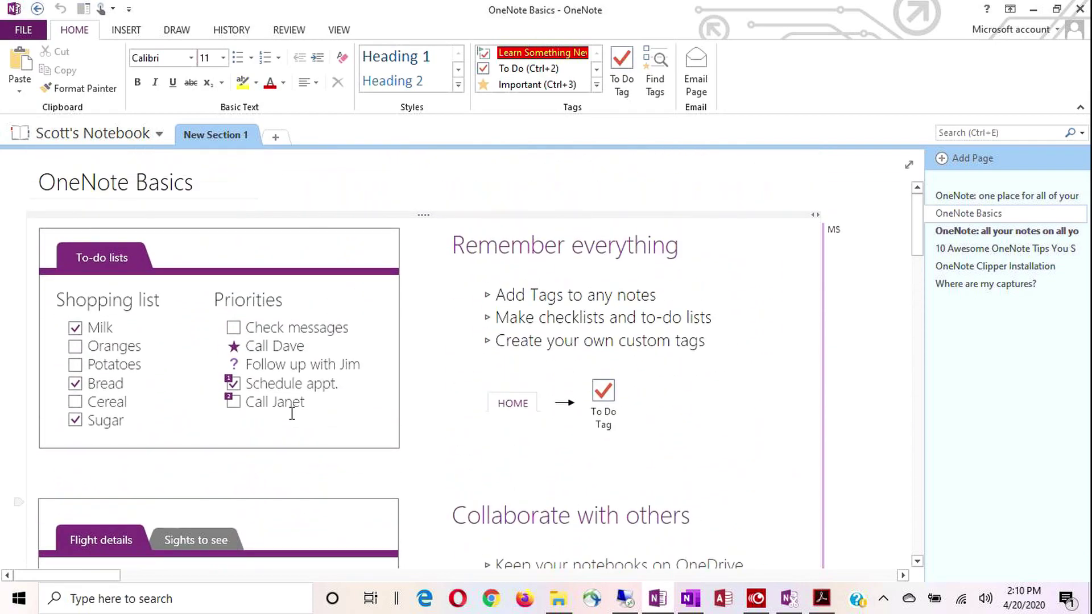
Return to Personal Notebook and move the tree photo up to the page's upper left
{"action": "left_click", "coordinate": [112, 139]}
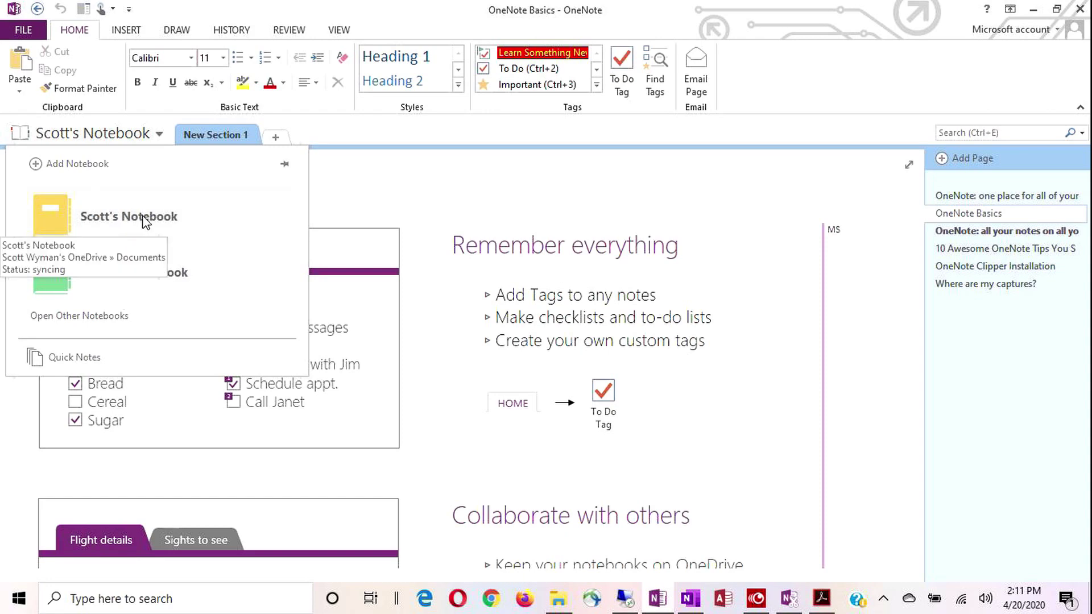
{"action": "left_click", "coordinate": [170, 275]}
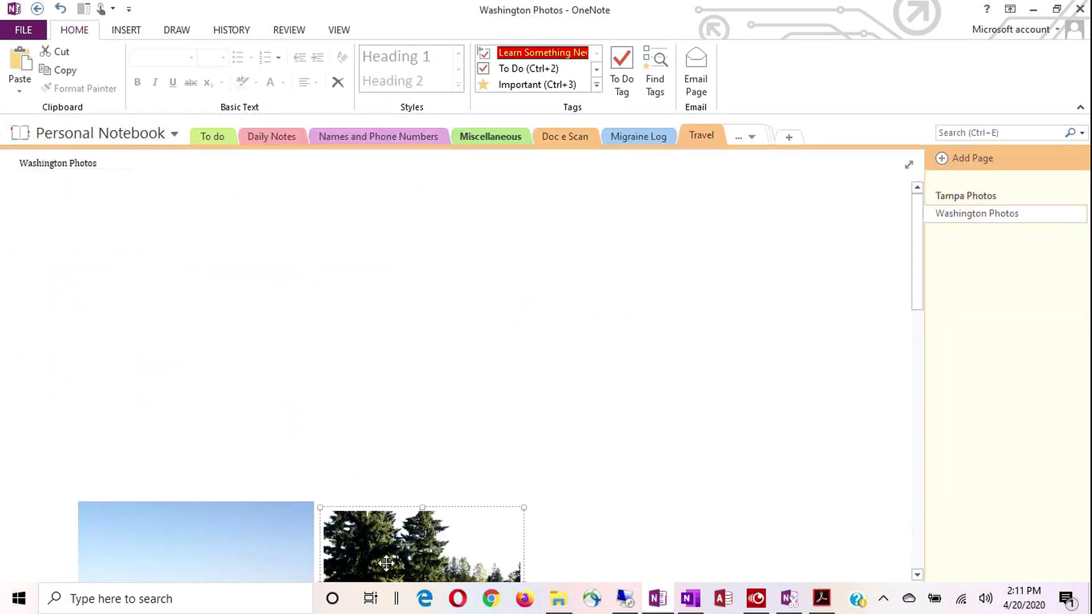
{"action": "left_click", "coordinate": [256, 327]}
{"action": "key", "text": "ctrl+v"}
{"action": "left_click_drag", "start_coordinate": [256, 328], "coordinate": [207, 317]}
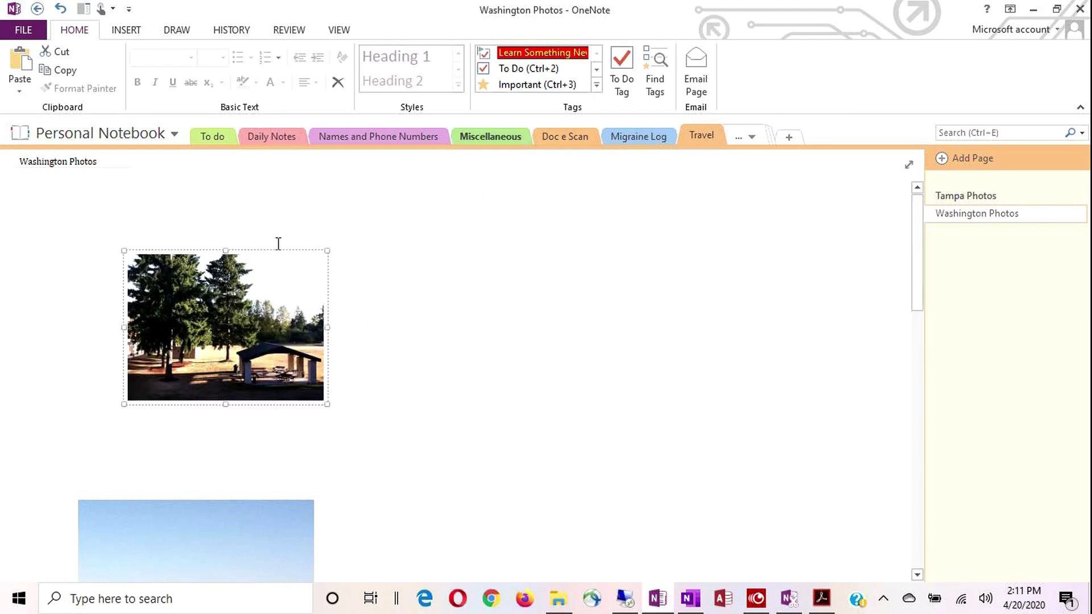
Drag Personal Notebook to the top of the notebook list and bring up the Open Notebook screen
{"action": "left_click", "coordinate": [114, 134]}
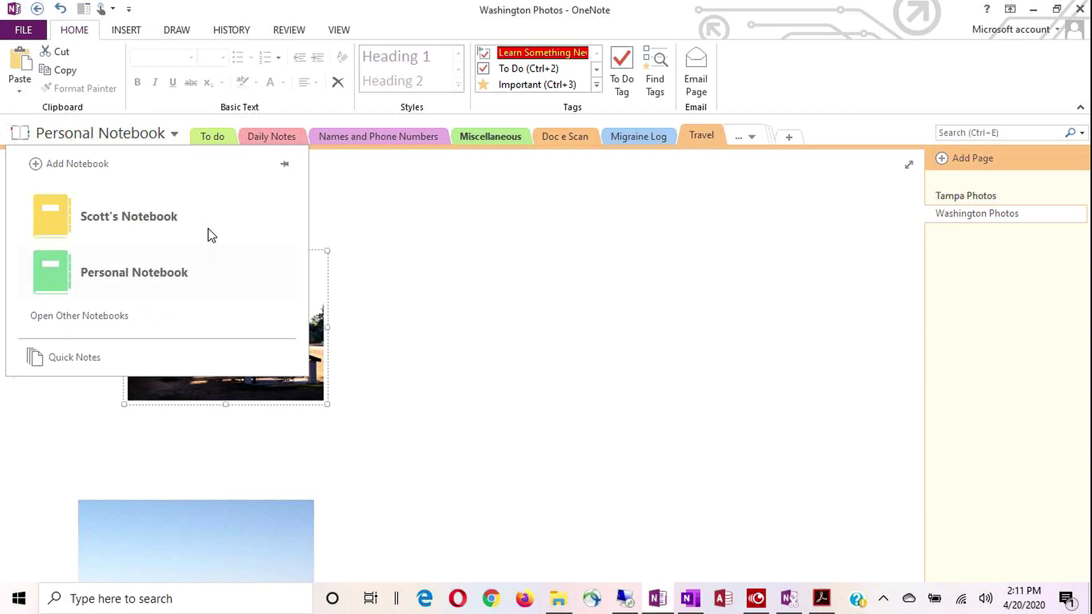
{"action": "left_click_drag", "start_coordinate": [227, 279], "coordinate": [214, 205]}
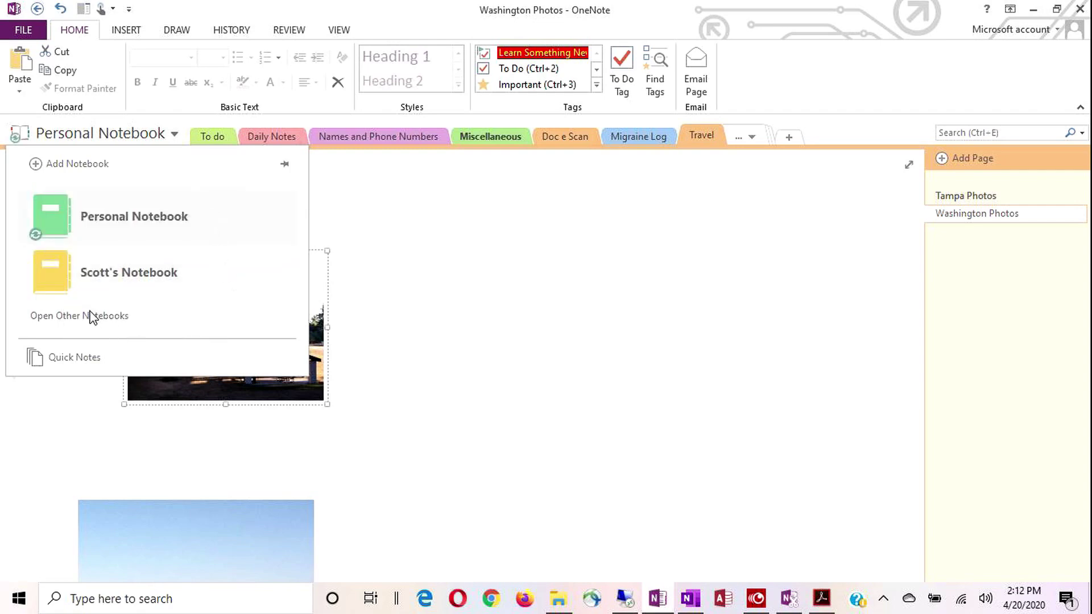
{"action": "left_click", "coordinate": [91, 316]}
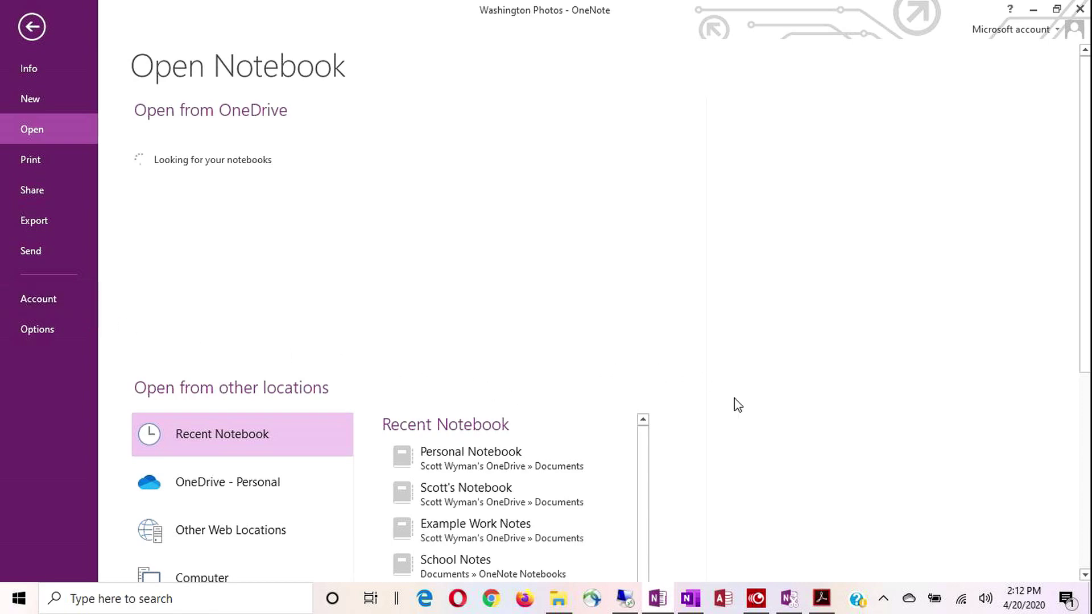
Try opening the Work Notebook stored in Documents and dismiss the couldn't-open-location error
{"action": "scroll", "coordinate": [735, 404], "scroll_direction": "down", "scroll_amount": 2}
{"action": "scroll", "coordinate": [737, 404], "scroll_direction": "down", "scroll_amount": 1}
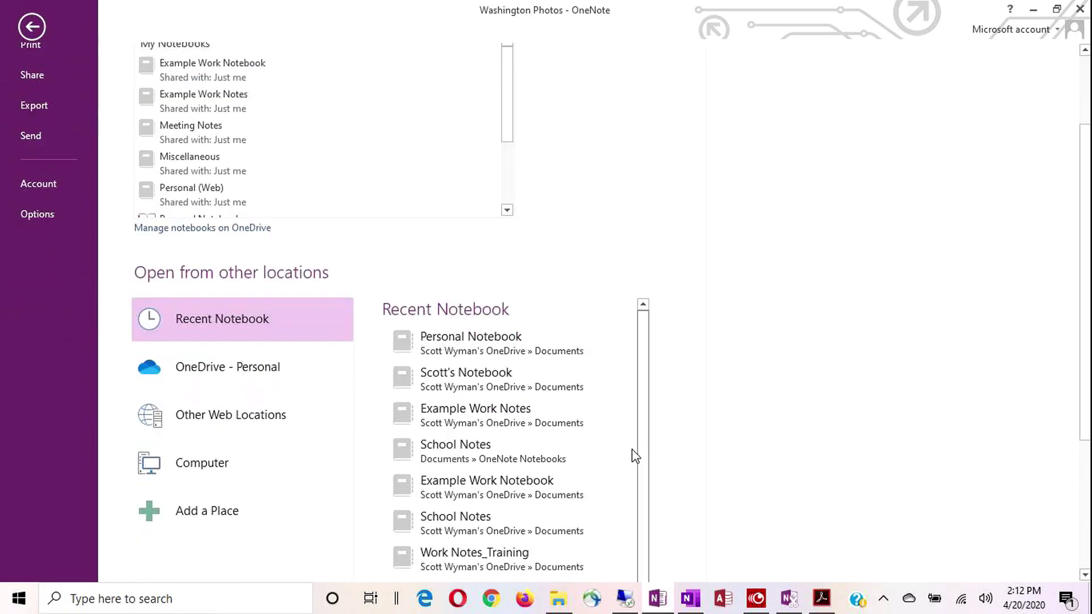
{"action": "scroll", "coordinate": [666, 443], "scroll_direction": "down", "scroll_amount": 1}
{"action": "scroll", "coordinate": [665, 442], "scroll_direction": "down", "scroll_amount": 1}
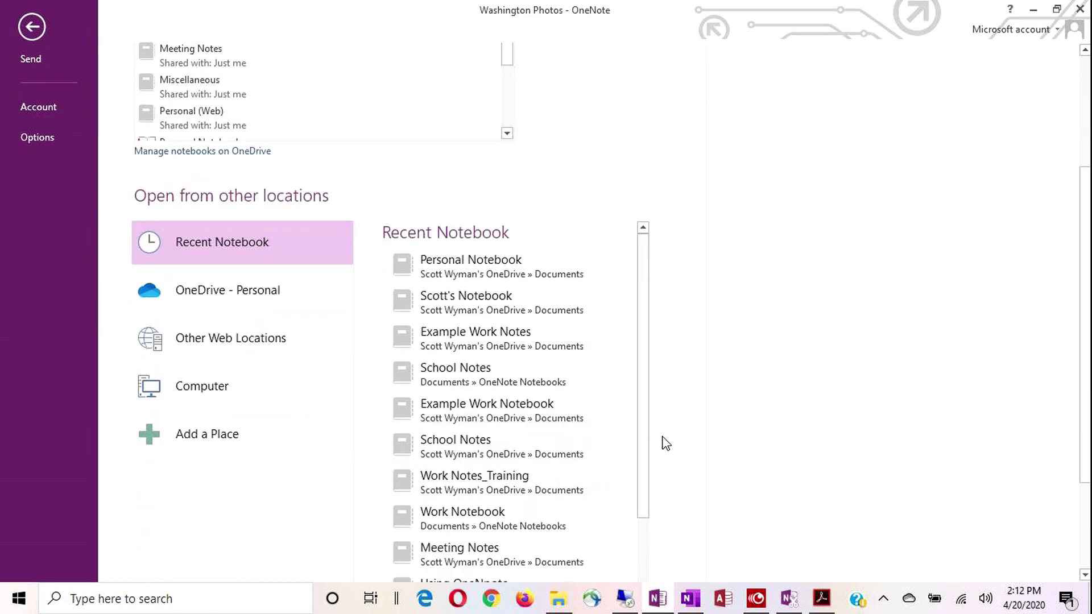
{"action": "scroll", "coordinate": [663, 445], "scroll_direction": "down", "scroll_amount": 1}
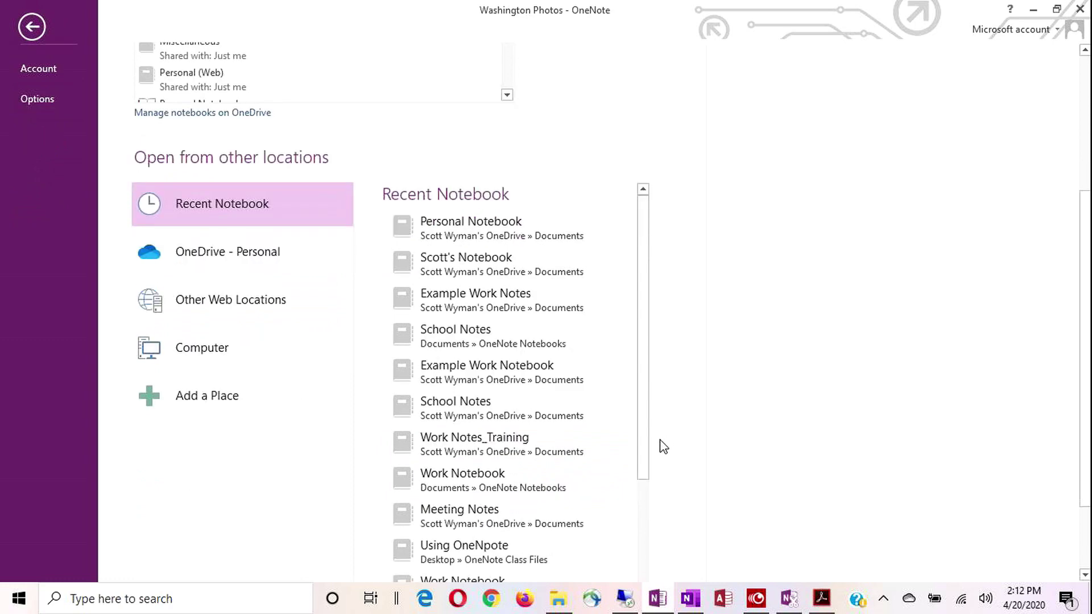
{"action": "left_click", "coordinate": [457, 474]}
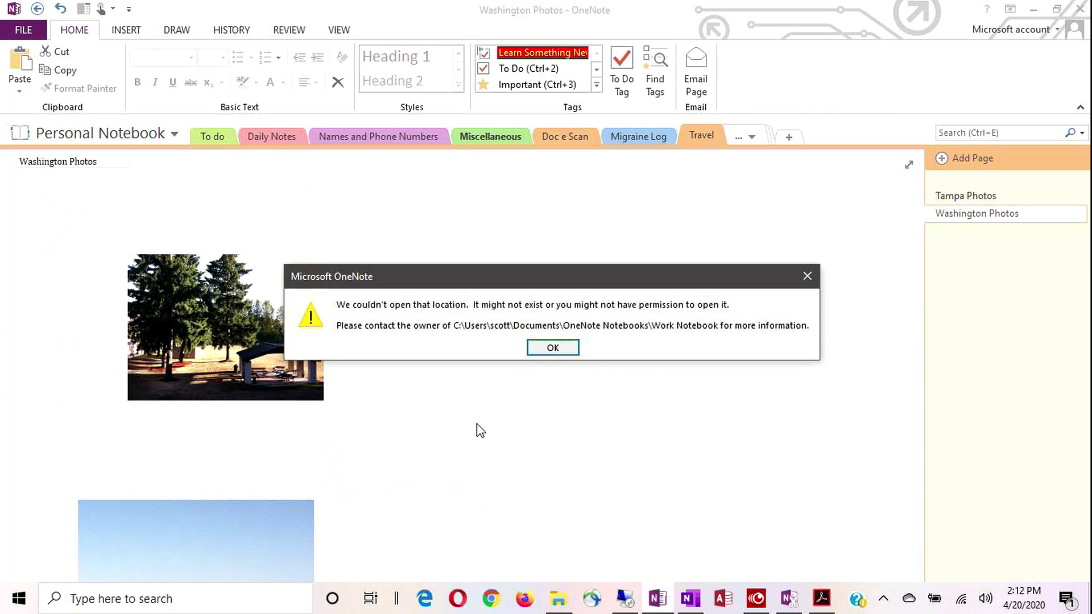
{"action": "left_click", "coordinate": [537, 350]}
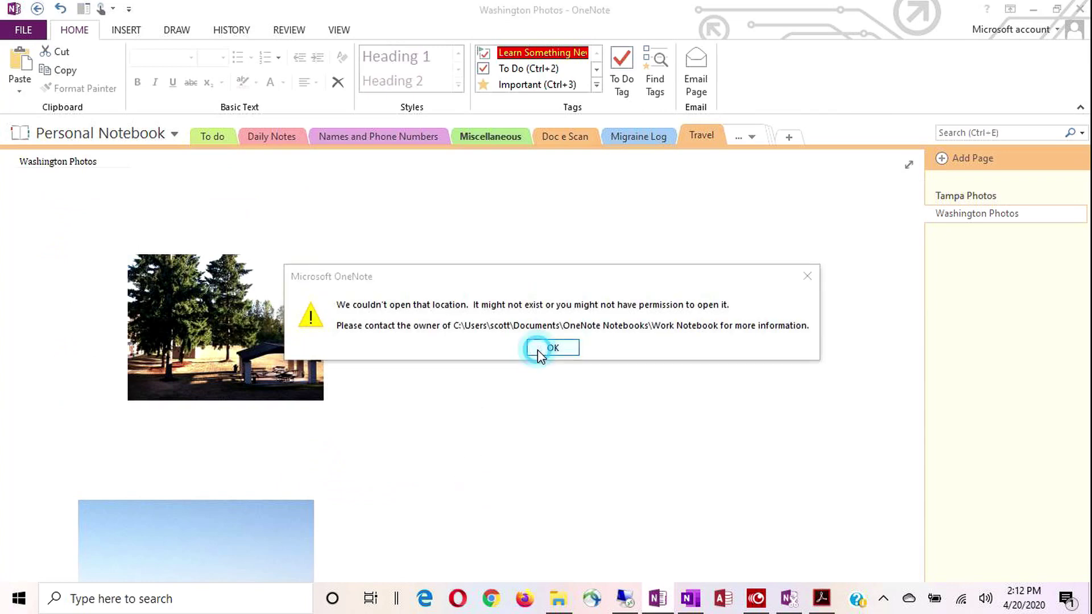
Reopen Open Other Notebooks and open Work Notes from the recent notebooks list
{"action": "left_click", "coordinate": [128, 134]}
{"action": "left_click", "coordinate": [114, 316]}
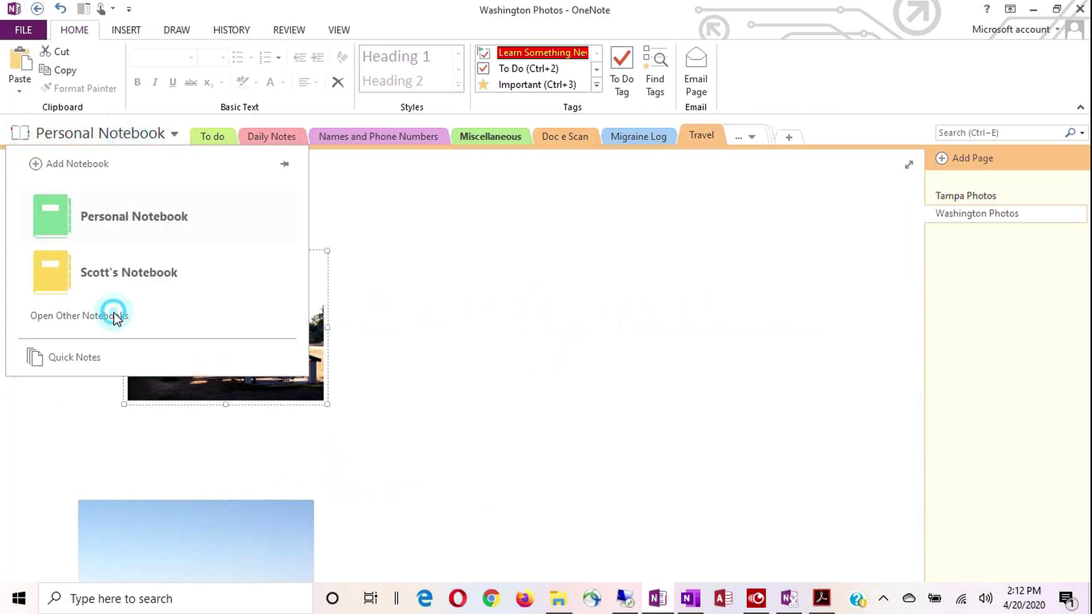
{"action": "scroll", "coordinate": [670, 475], "scroll_direction": "down", "scroll_amount": 5}
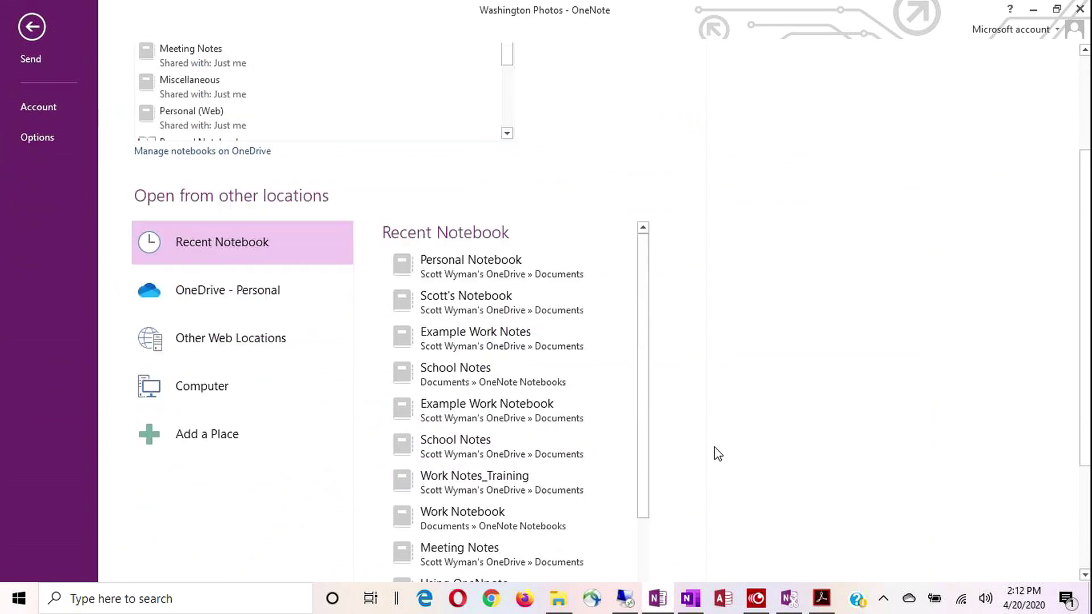
{"action": "scroll", "coordinate": [718, 453], "scroll_direction": "down", "scroll_amount": 3}
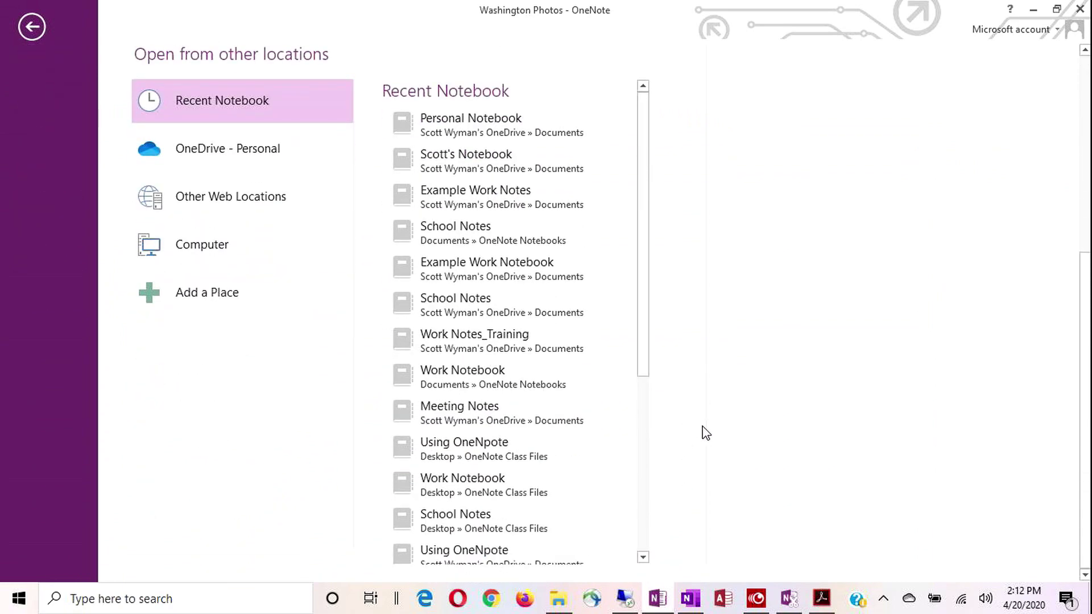
{"action": "left_click_drag", "start_coordinate": [645, 338], "coordinate": [629, 419]}
{"action": "left_click", "coordinate": [453, 491]}
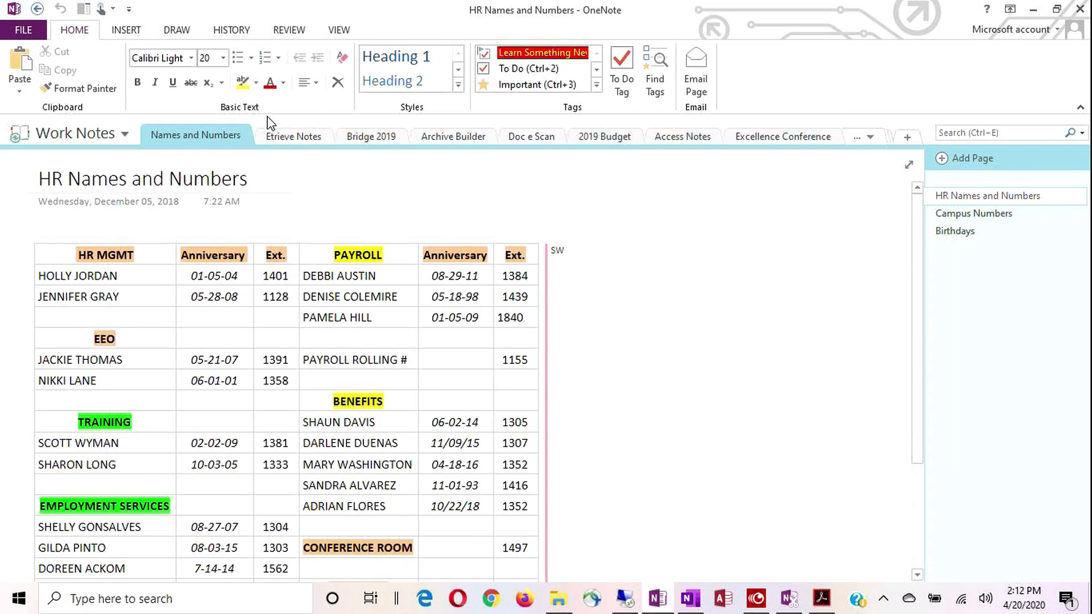
Visit the Etrieve Notes, Archive Builder, Bridge 2019 and Doc e Scan sections, ending on Archive Builder
{"action": "left_click", "coordinate": [288, 138]}
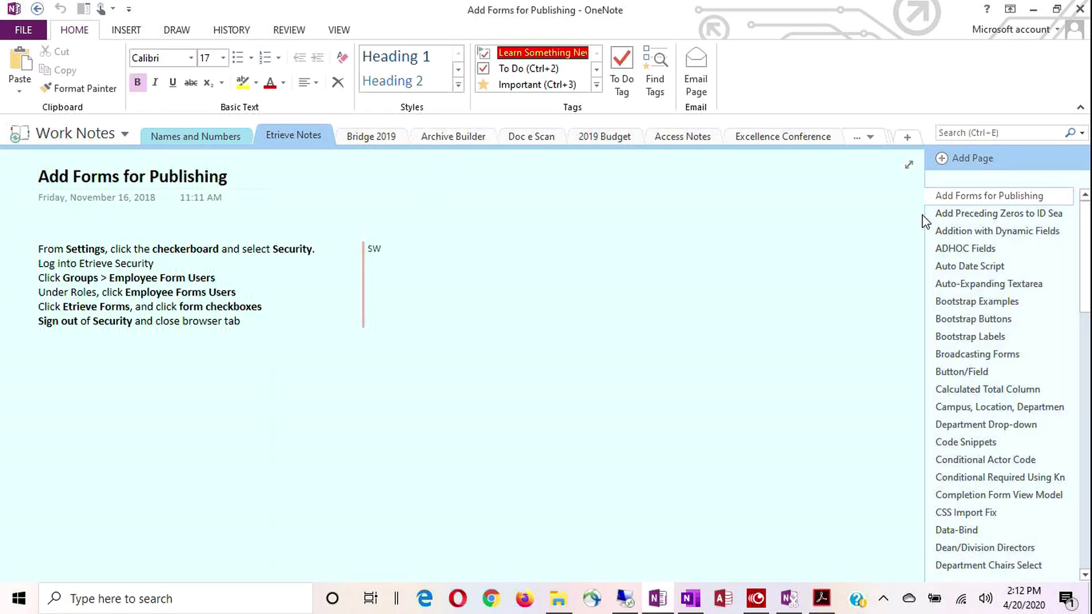
{"action": "left_click", "coordinate": [450, 137]}
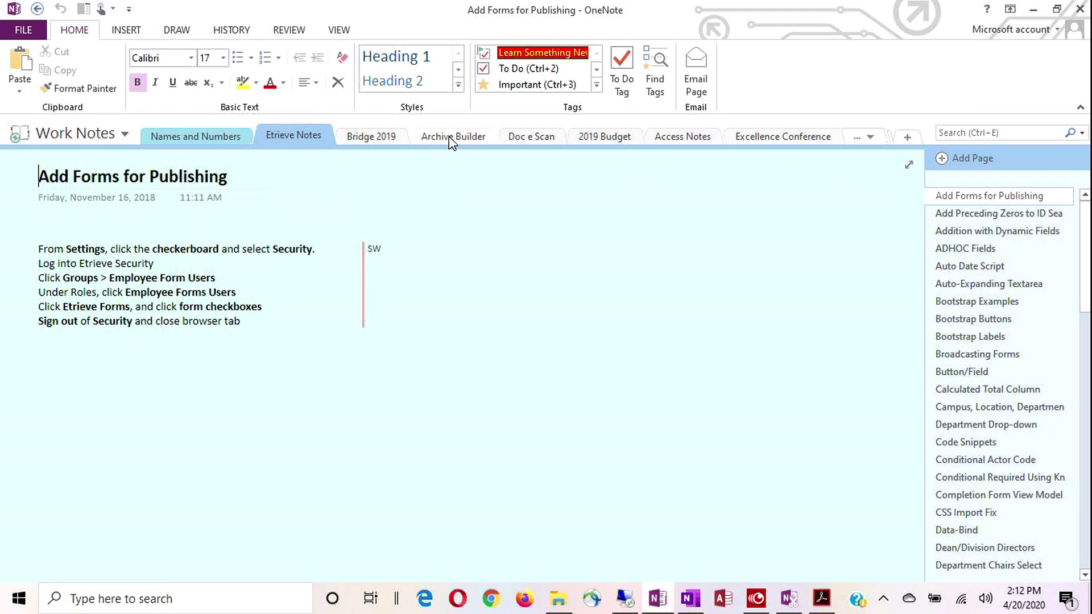
{"action": "left_click", "coordinate": [371, 134]}
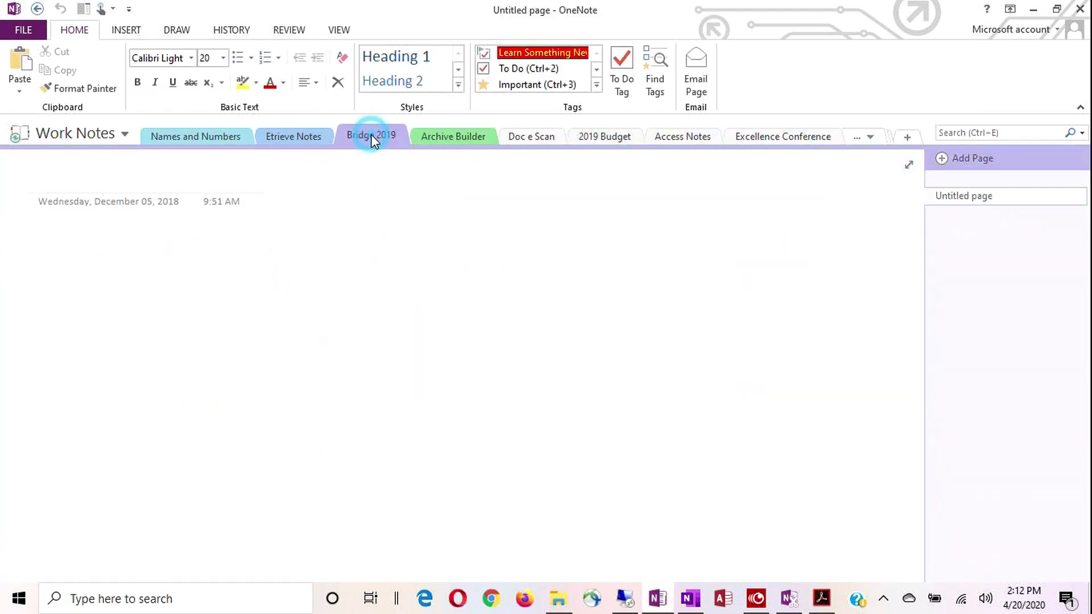
{"action": "left_click", "coordinate": [529, 139]}
{"action": "left_click", "coordinate": [446, 137]}
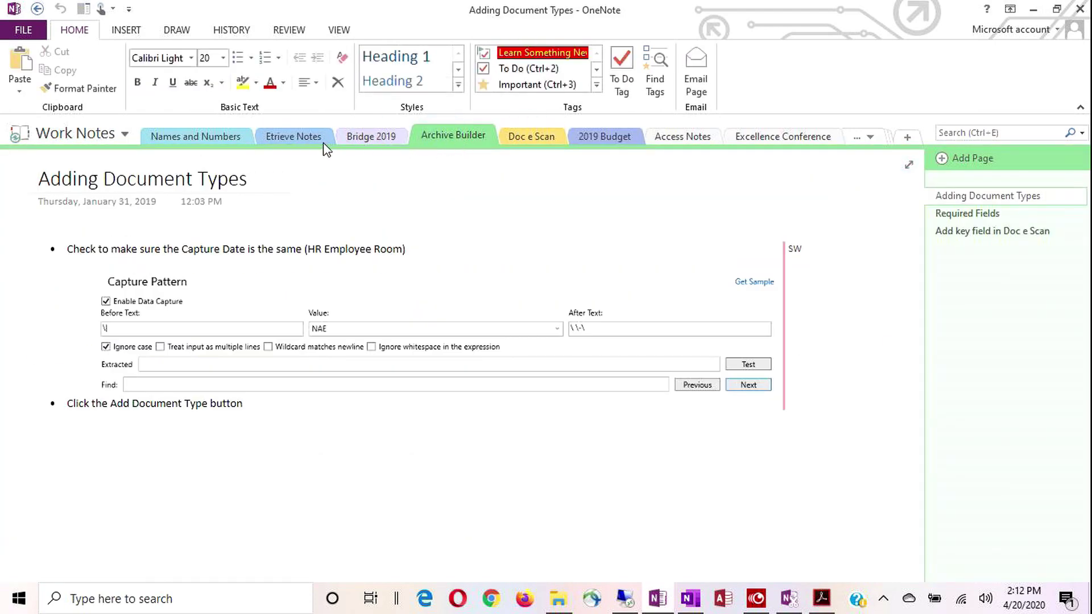
{"action": "left_click", "coordinate": [79, 134]}
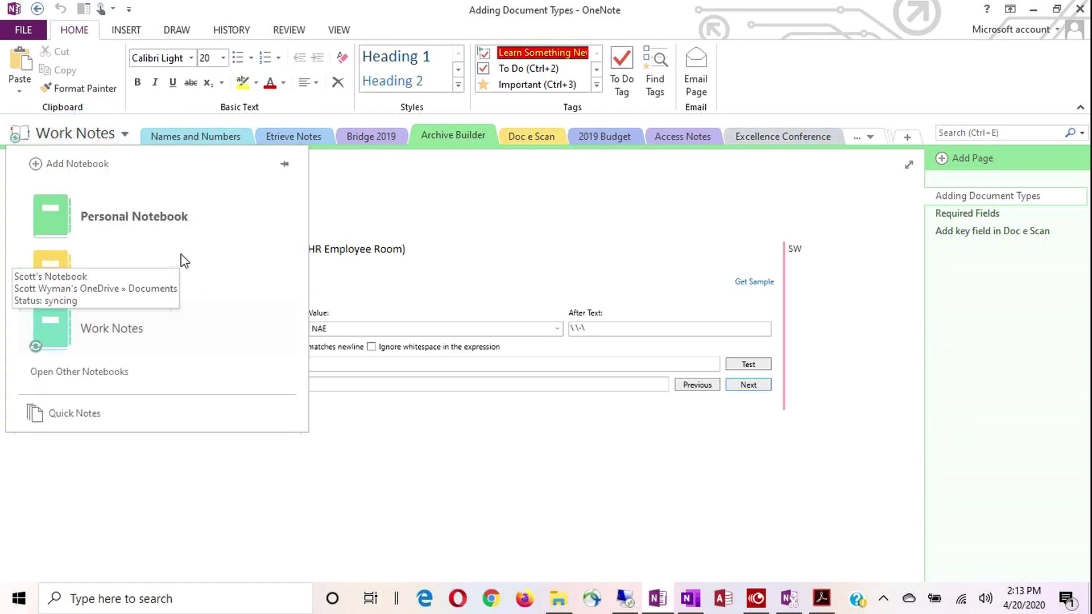
Drag Work Notes above Personal Notebook so it heads the notebook list
{"action": "left_click", "coordinate": [197, 334]}
{"action": "left_click_drag", "start_coordinate": [196, 336], "coordinate": [182, 247]}
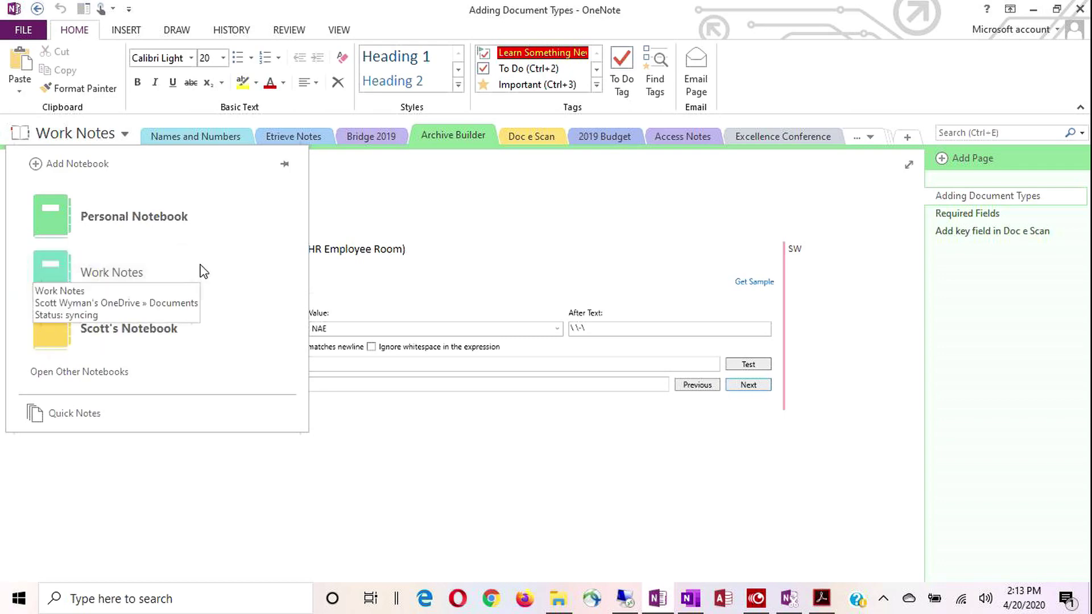
{"action": "left_click_drag", "start_coordinate": [199, 267], "coordinate": [201, 211]}
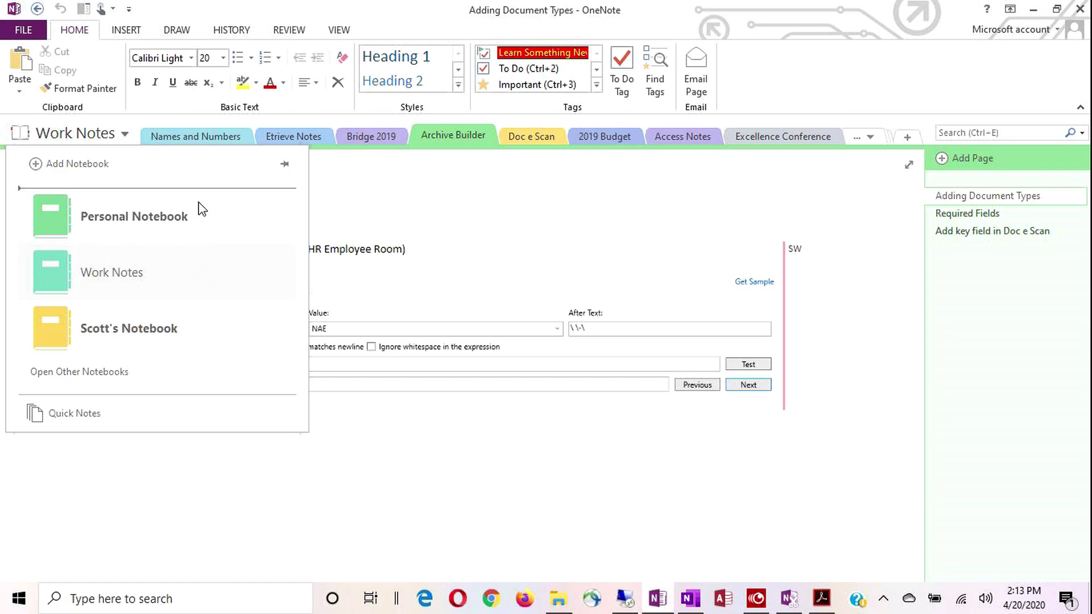
{"action": "left_click_drag", "start_coordinate": [202, 210], "coordinate": [198, 207]}
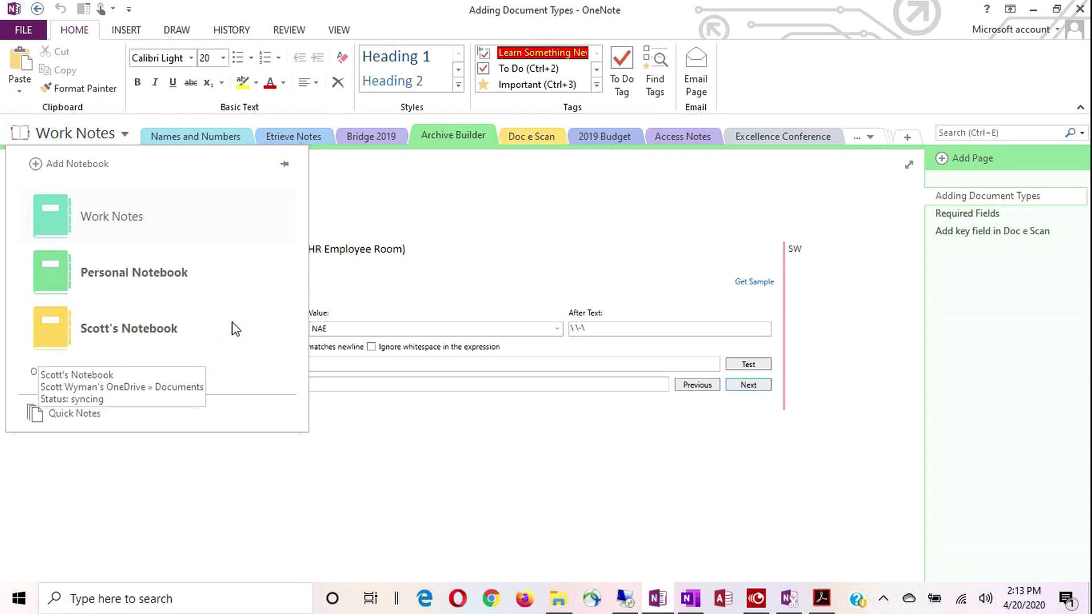
{"action": "right_click", "coordinate": [222, 334]}
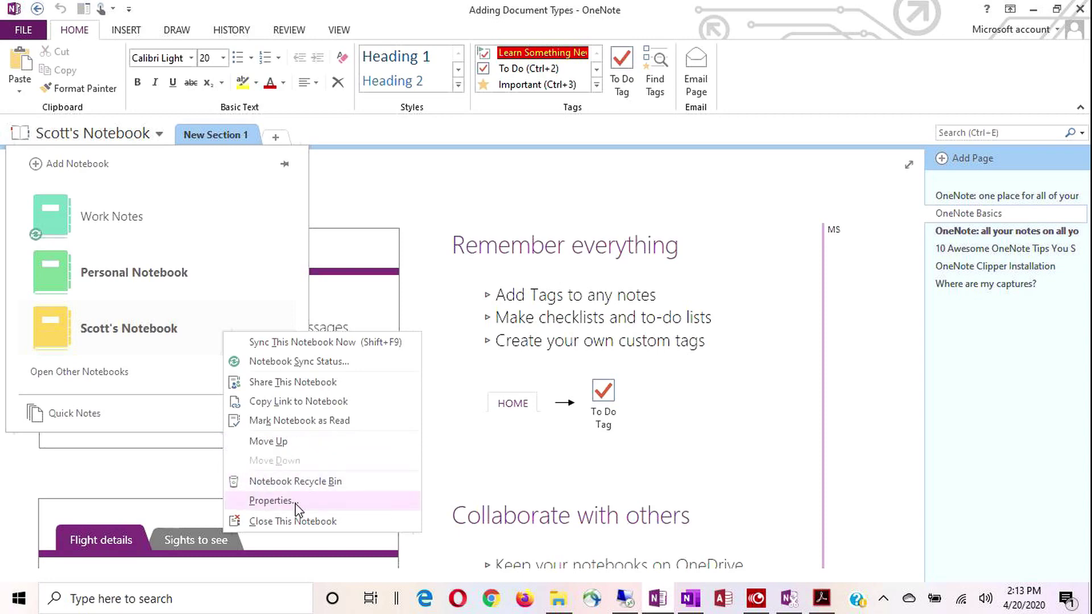
Open the other notebook's Properties, set its colour to light blue, and close the dialog
{"action": "left_click", "coordinate": [271, 503]}
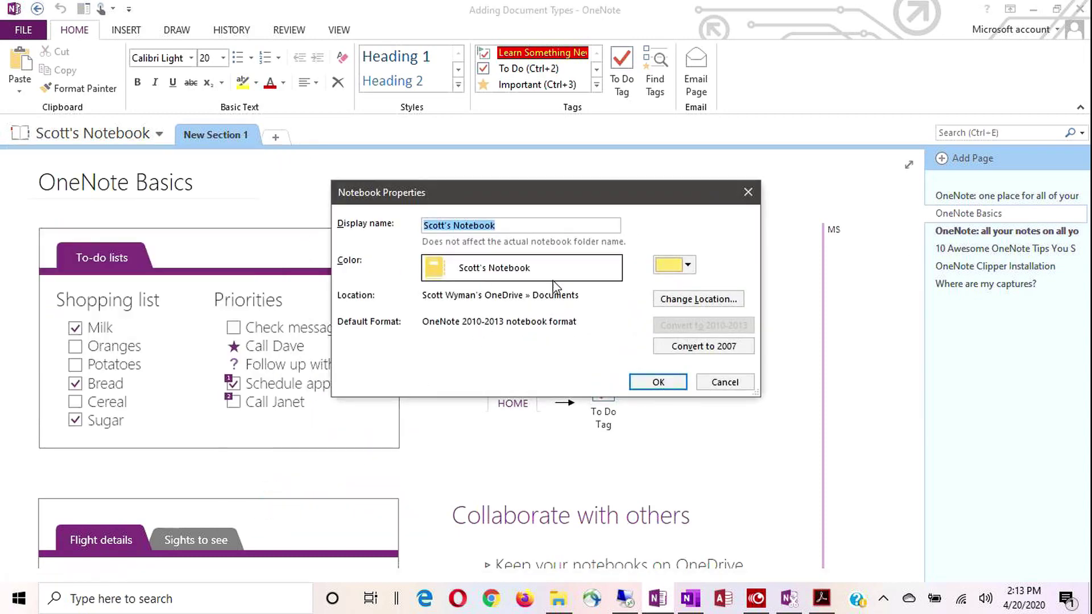
{"action": "left_click", "coordinate": [689, 270]}
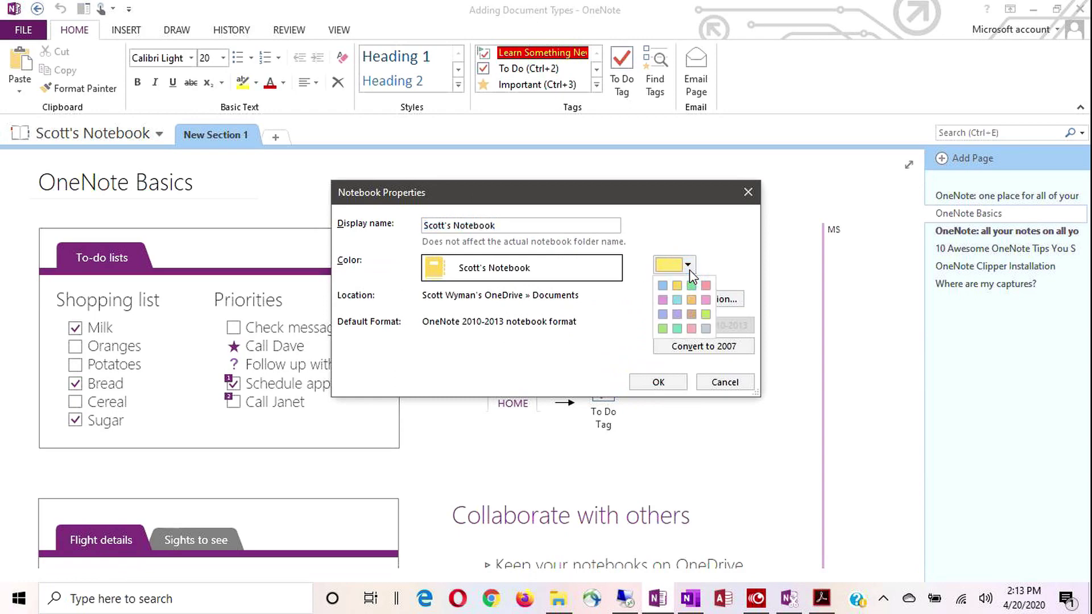
{"action": "left_click", "coordinate": [676, 309]}
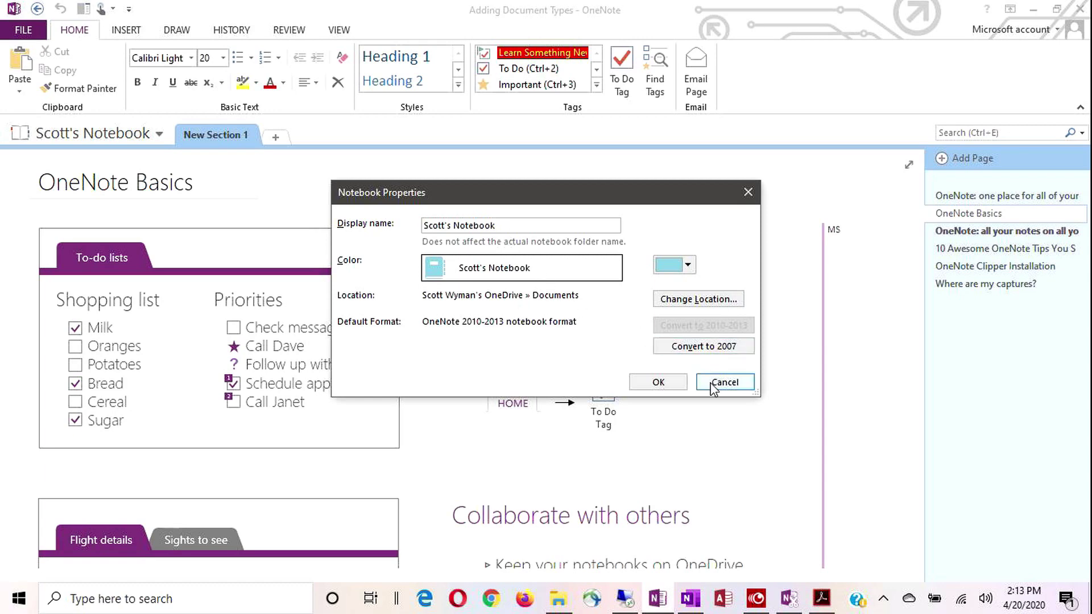
{"action": "left_click", "coordinate": [658, 382]}
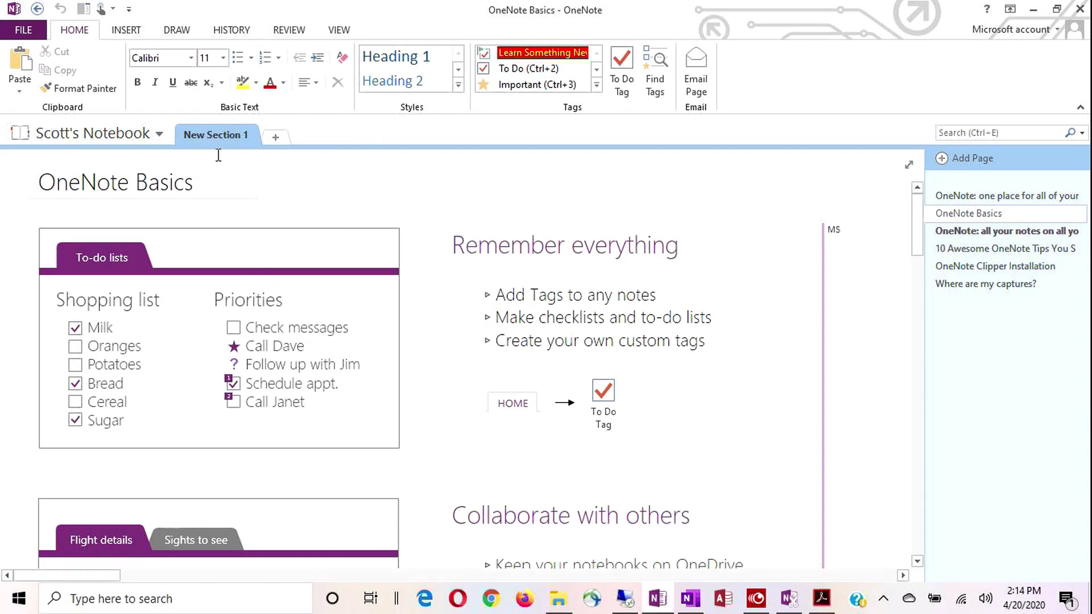
Rename the New Section 1 tab to 'OneNote Basics'
{"action": "double_click", "coordinate": [213, 135]}
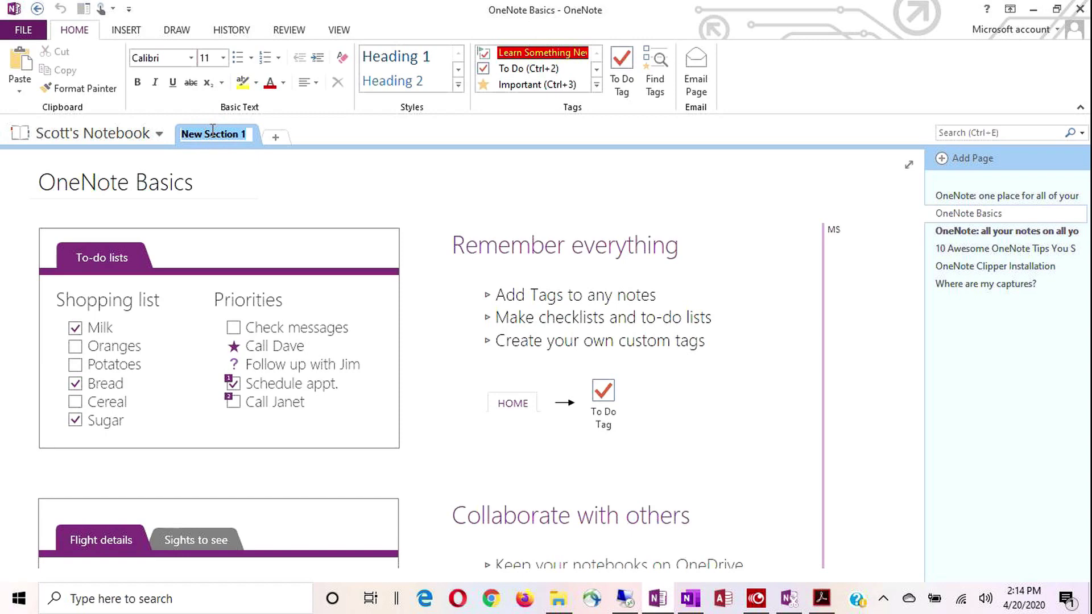
{"action": "type", "text": "OneNote Basics"}
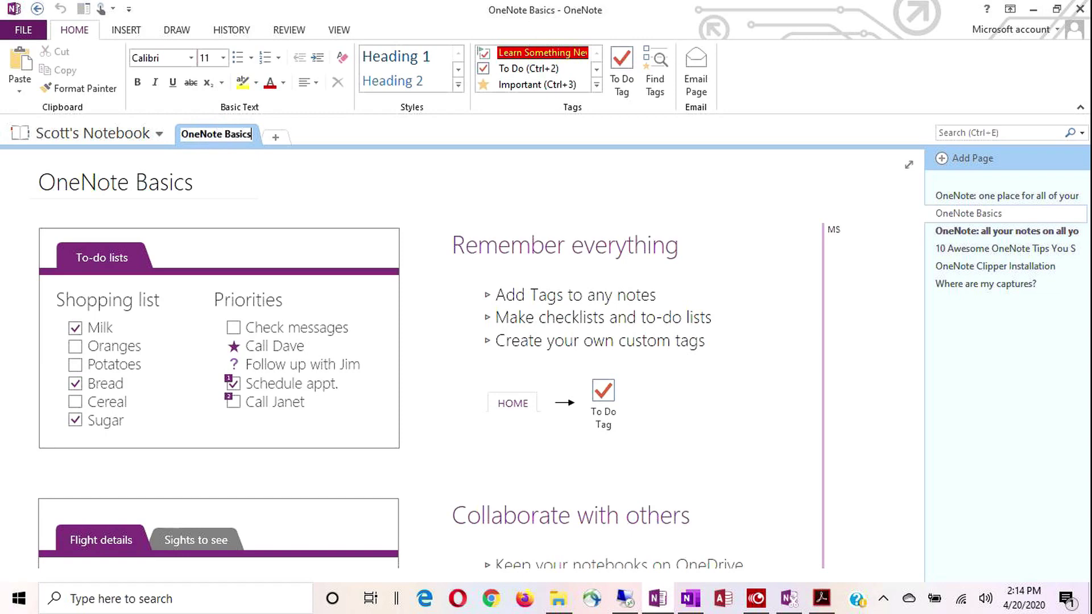
{"action": "key", "text": "Return"}
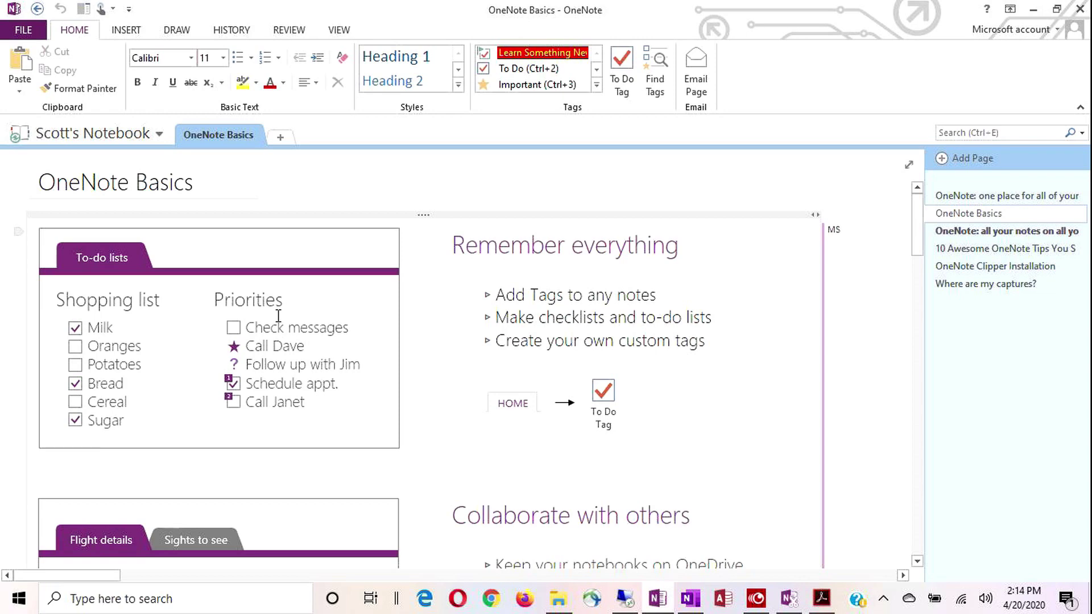
Add a new section named 'My Stuff' beside OneNote Basics
{"action": "left_click", "coordinate": [280, 139]}
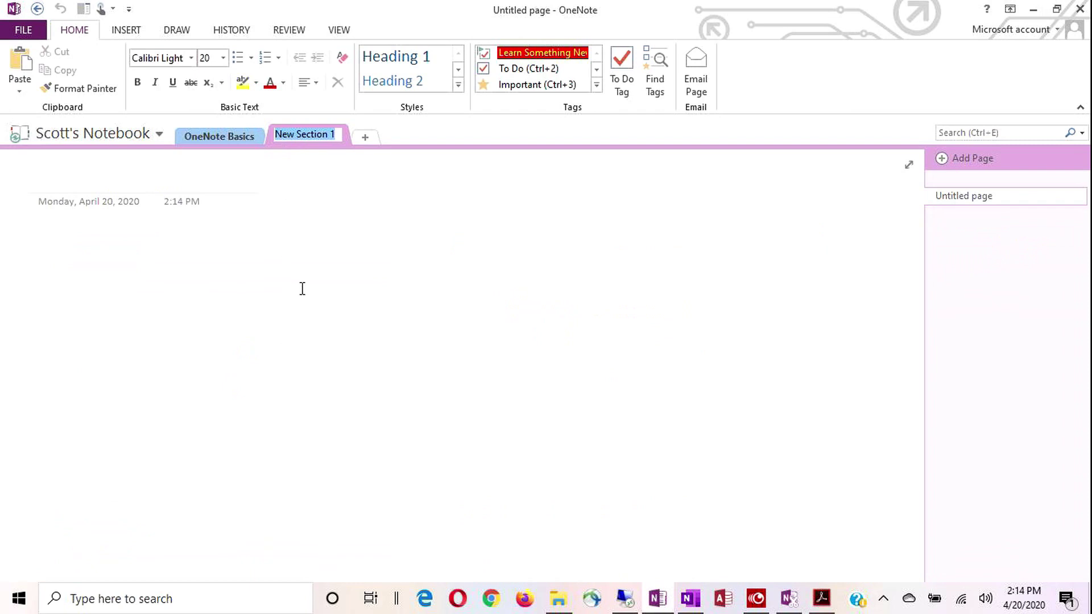
{"action": "type", "text": "My Stuf"}
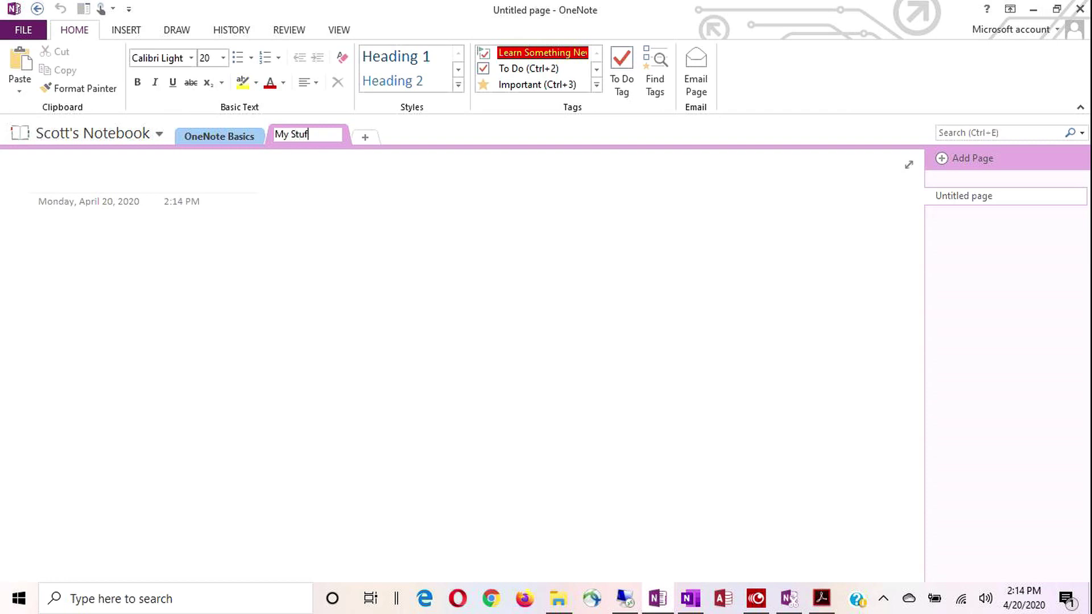
{"action": "type", "text": "df"}
{"action": "key", "text": "Return"}
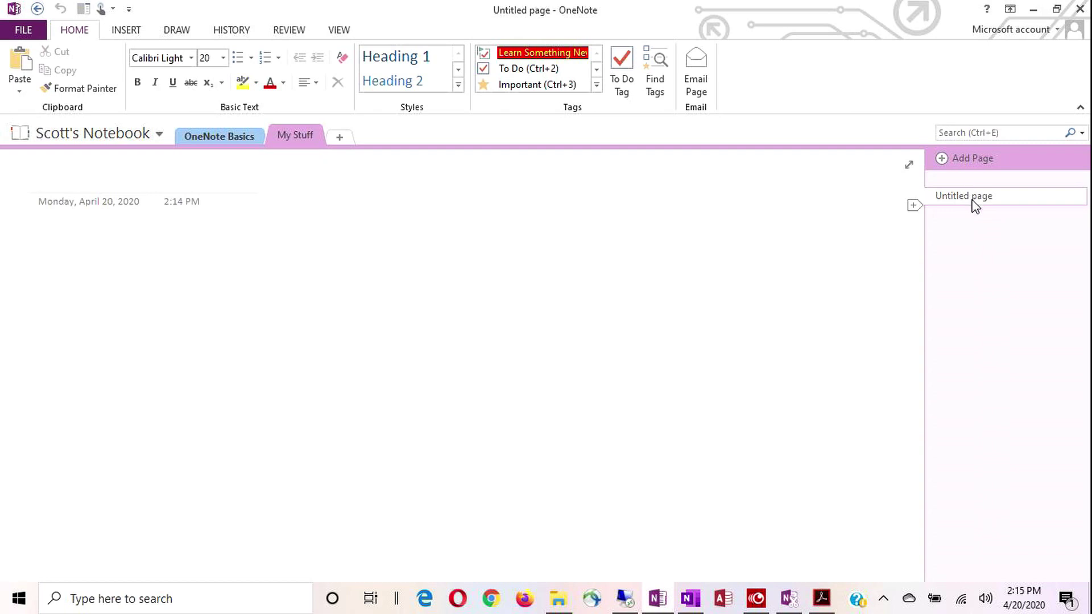
{"action": "left_click", "coordinate": [39, 179]}
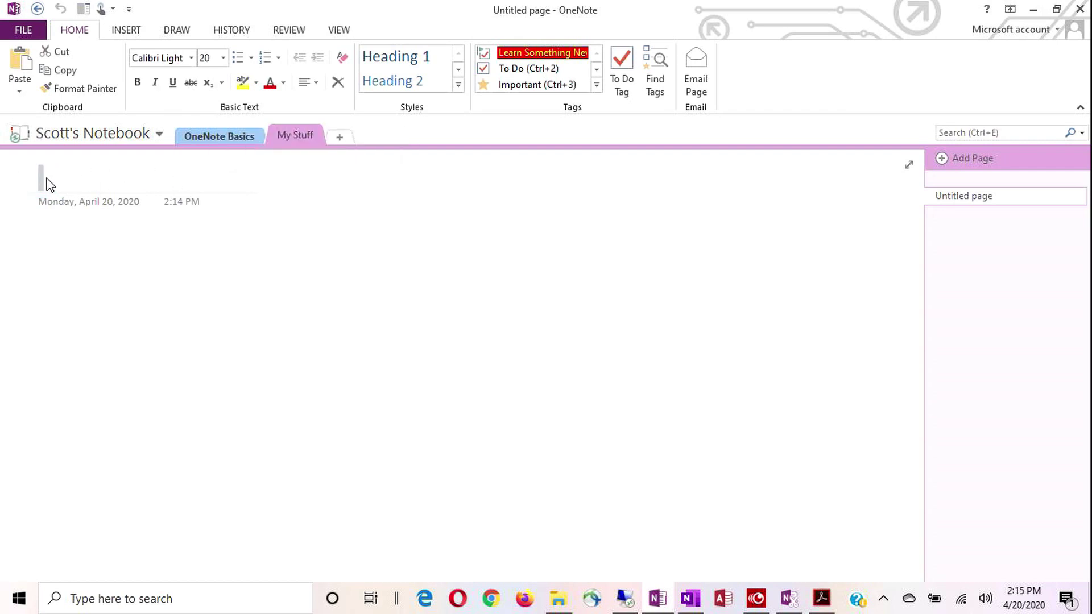
Title the blank My Stuff page 'My OneNote Stuff', then switch to the OneNote Basics tab
{"action": "left_click", "coordinate": [41, 177]}
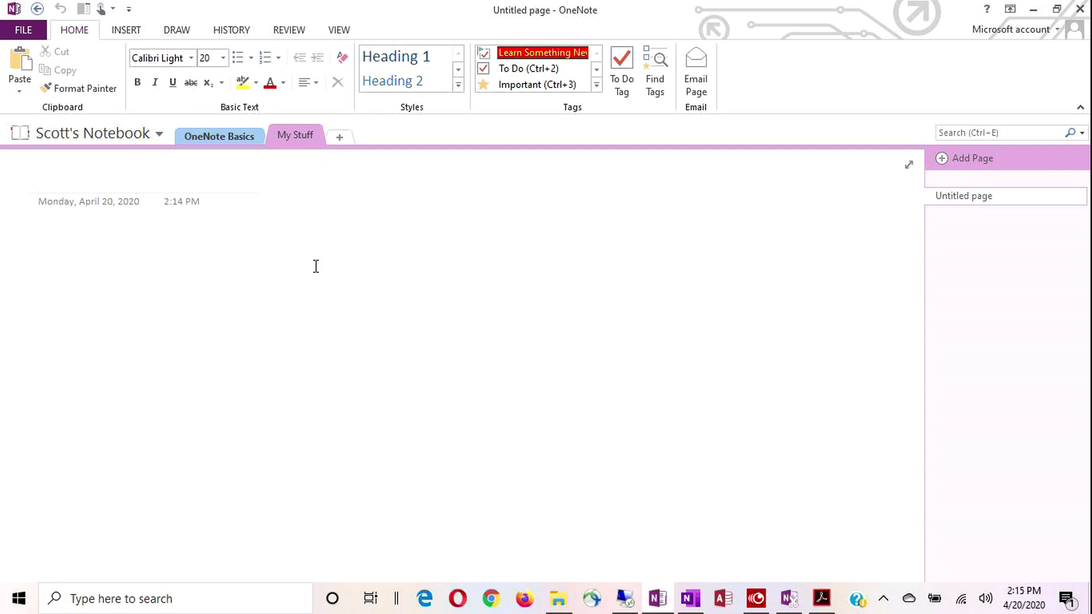
{"action": "type", "text": "My Oneno"}
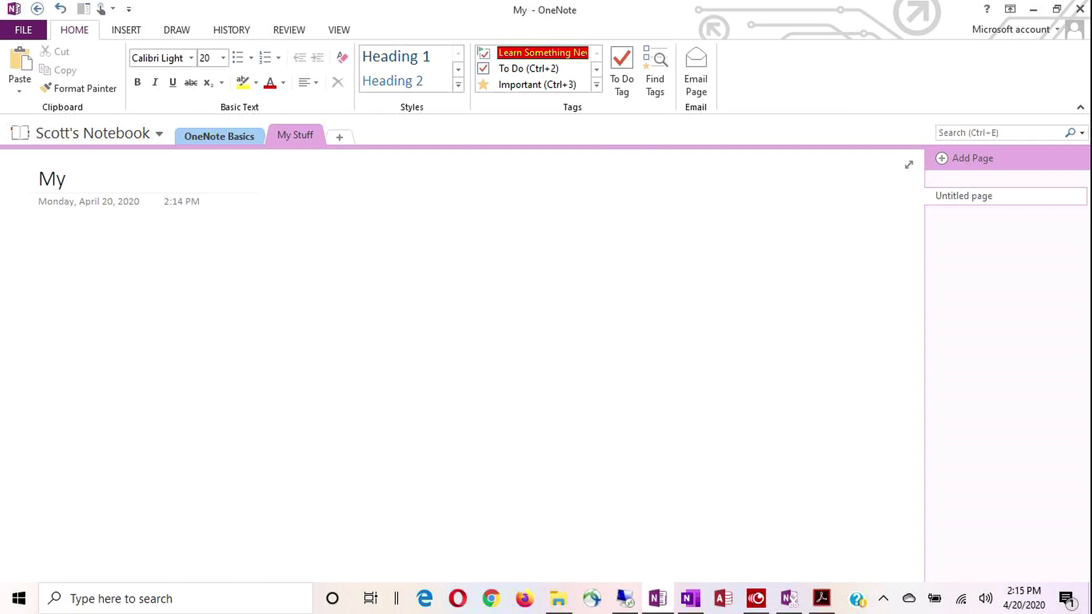
{"action": "key", "text": "BackSpace"}
{"action": "key", "text": "BackSpace"}
{"action": "type", "text": "No"}
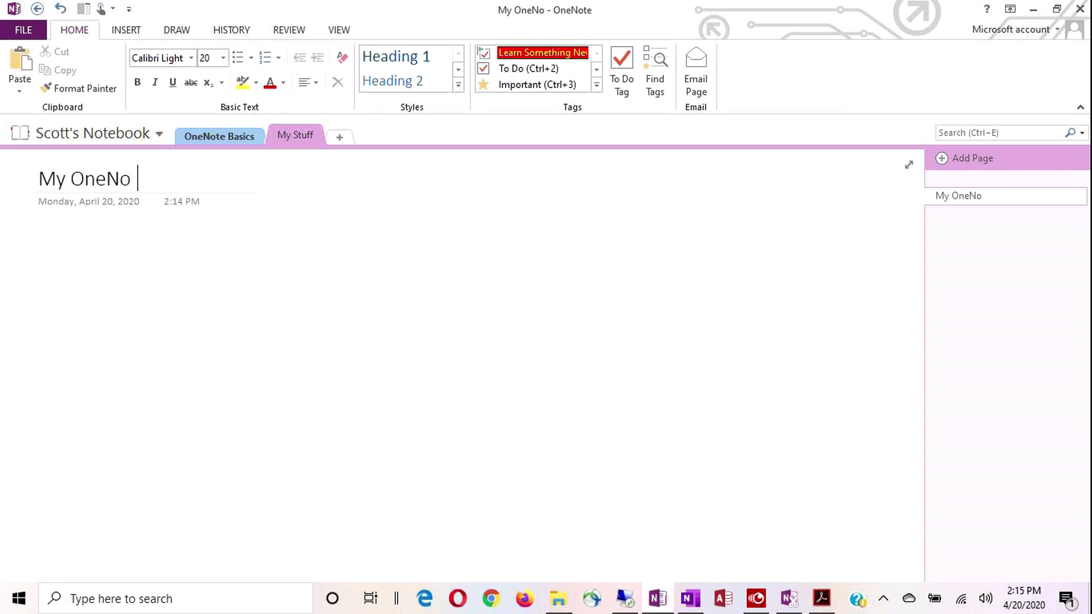
{"action": "type", "text": "te Stuff"}
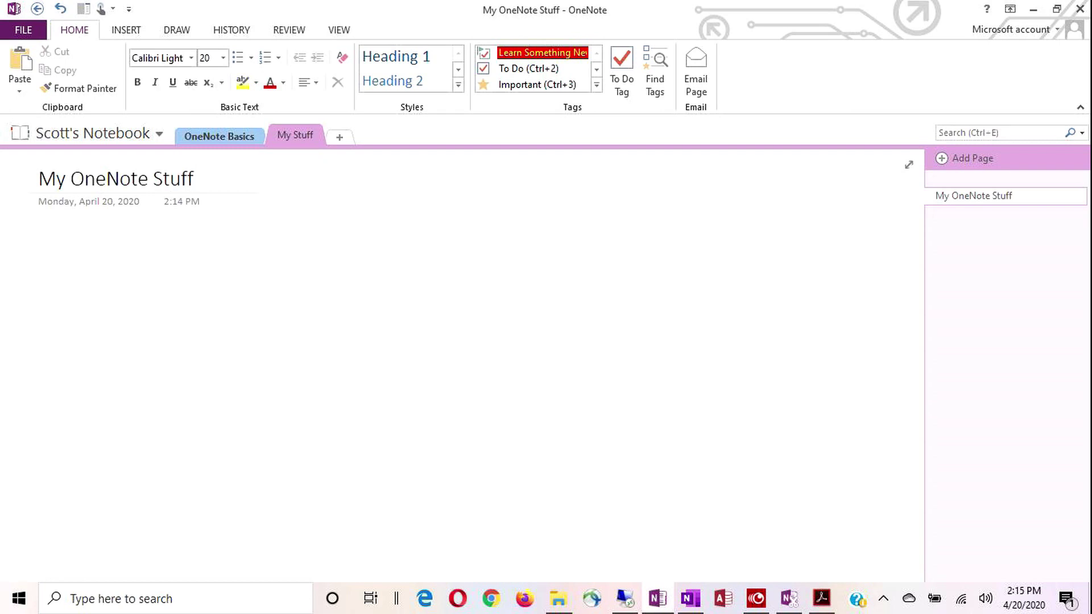
{"action": "key", "text": "Return"}
{"action": "left_click", "coordinate": [212, 137]}
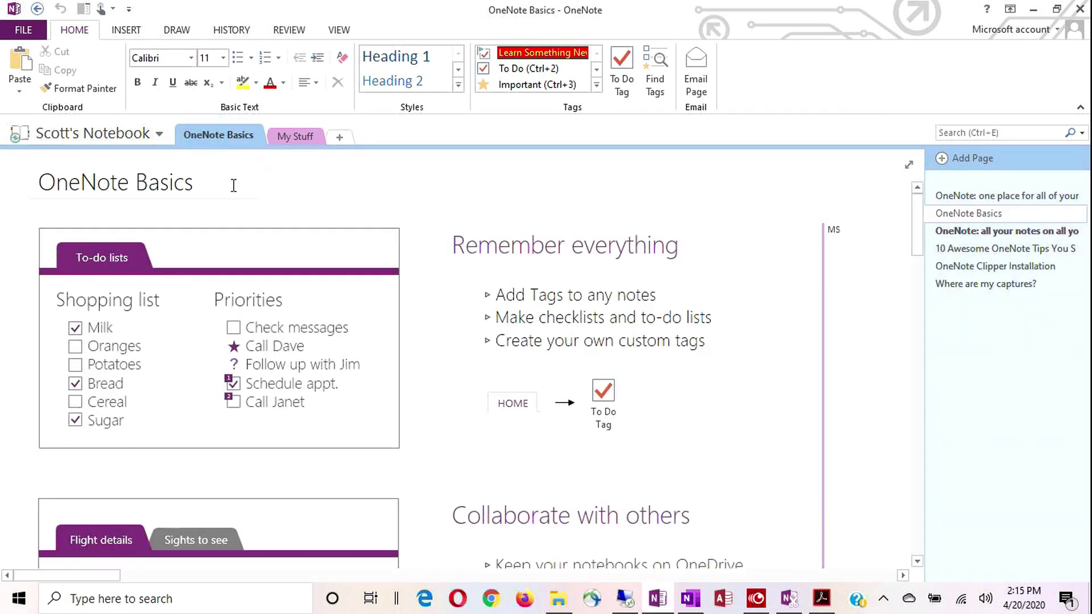
Switch to Personal Notebook's Washington Photos page and enlarge the park photo
{"action": "left_click", "coordinate": [115, 135]}
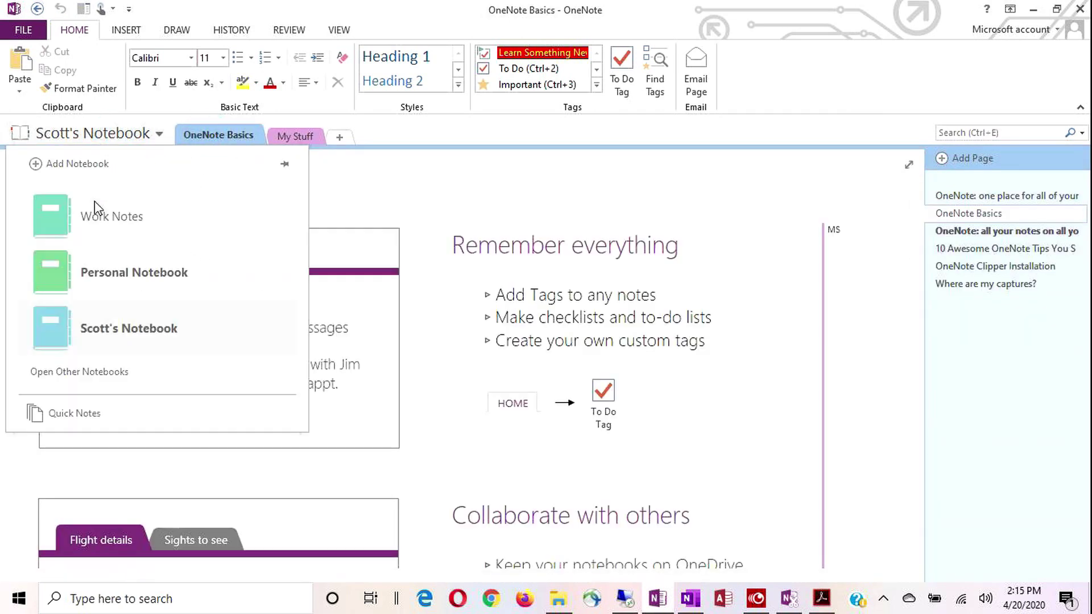
{"action": "left_click", "coordinate": [83, 276]}
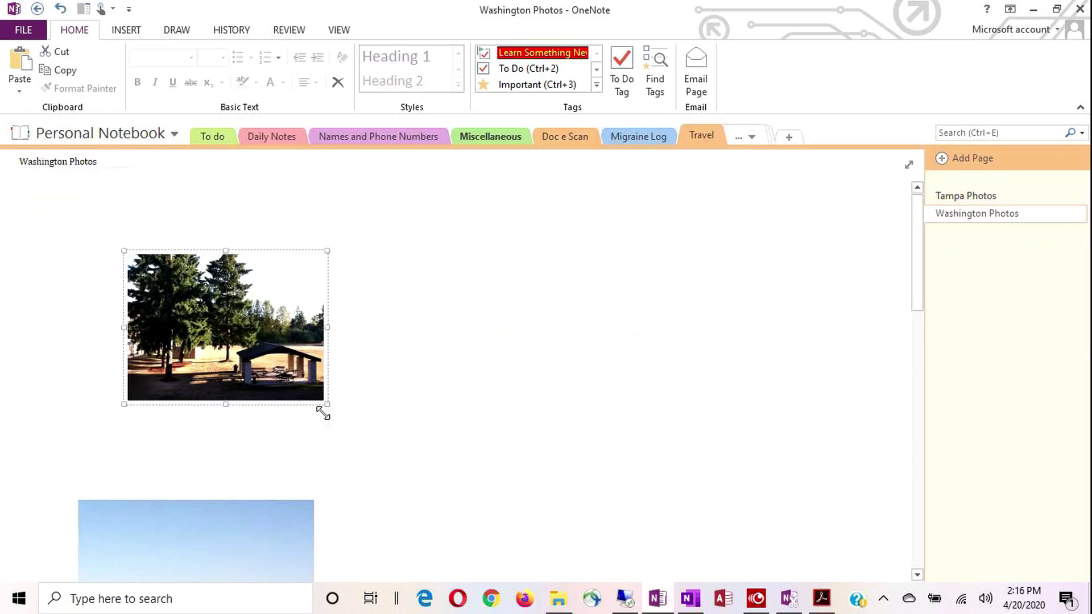
{"action": "left_click_drag", "start_coordinate": [327, 409], "coordinate": [361, 459]}
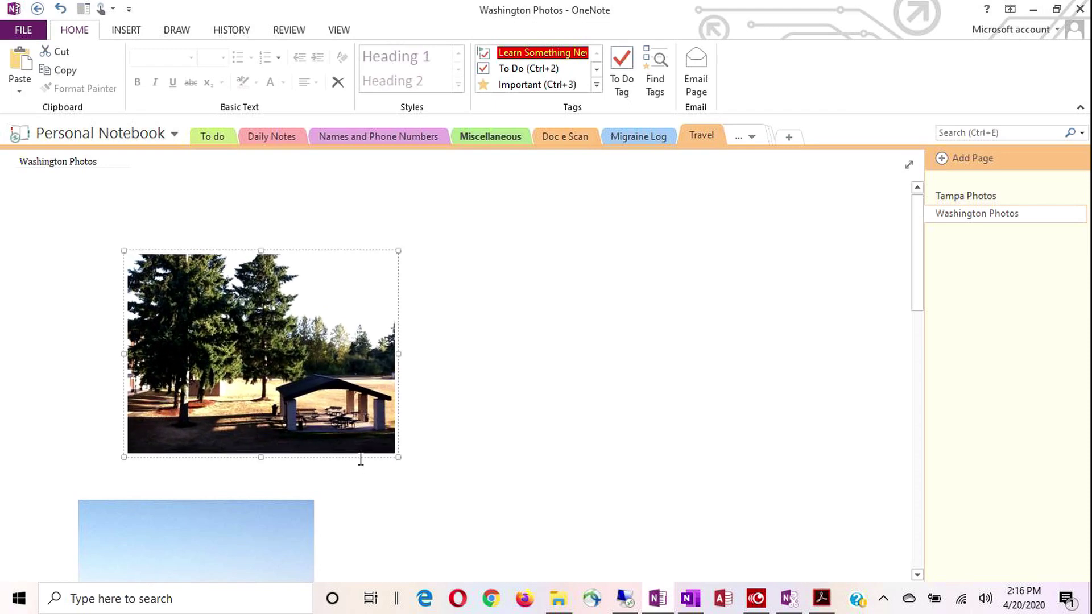
Set the Washington Photos title to 28 pt and move the park photo up-left
{"action": "left_click", "coordinate": [48, 171]}
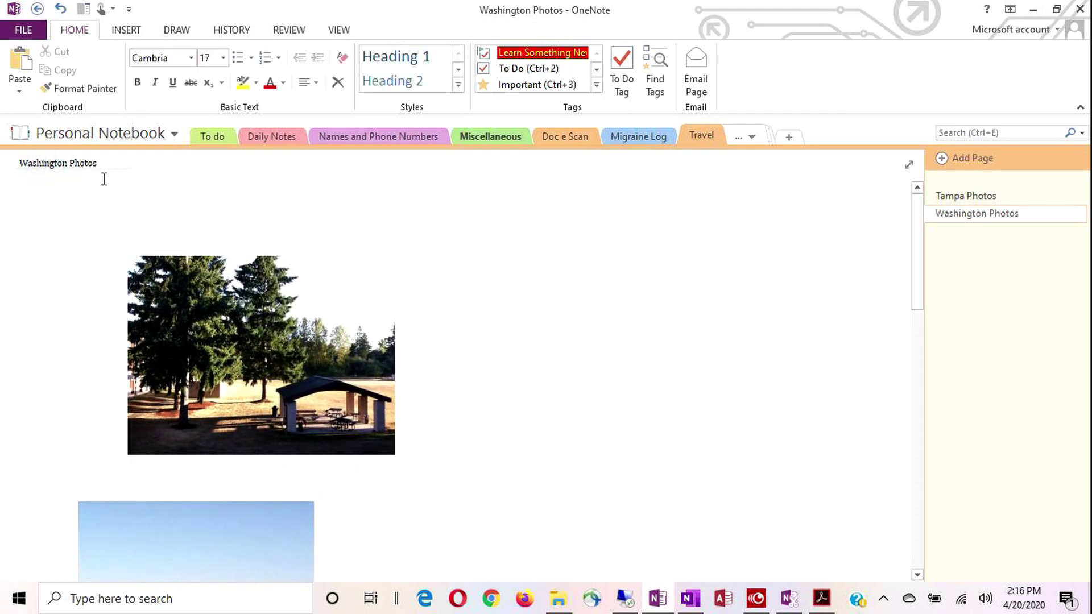
{"action": "left_click_drag", "start_coordinate": [105, 169], "coordinate": [16, 163]}
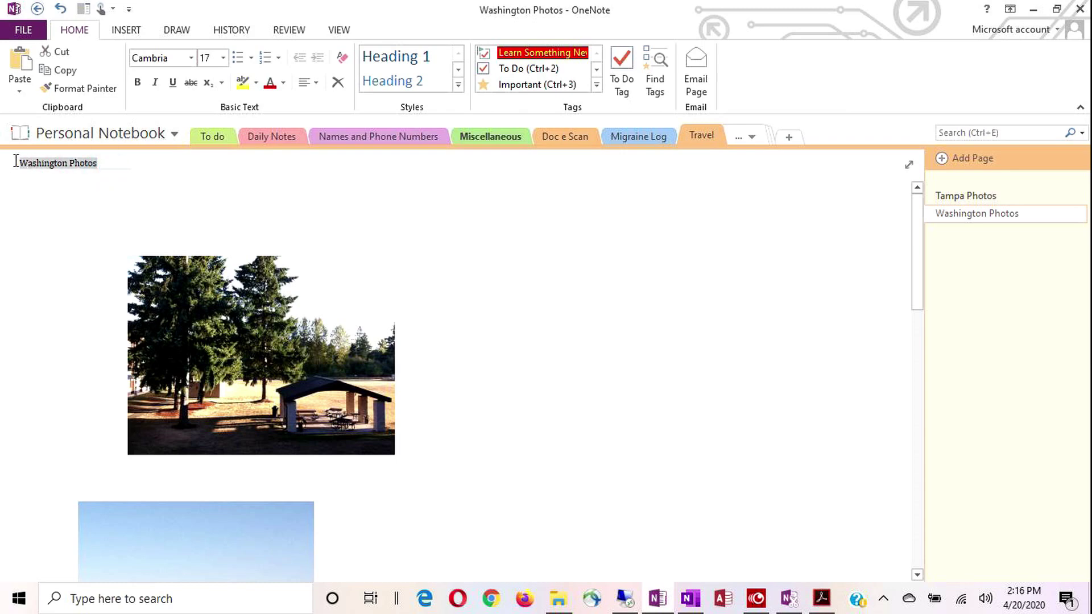
{"action": "left_click", "coordinate": [222, 57]}
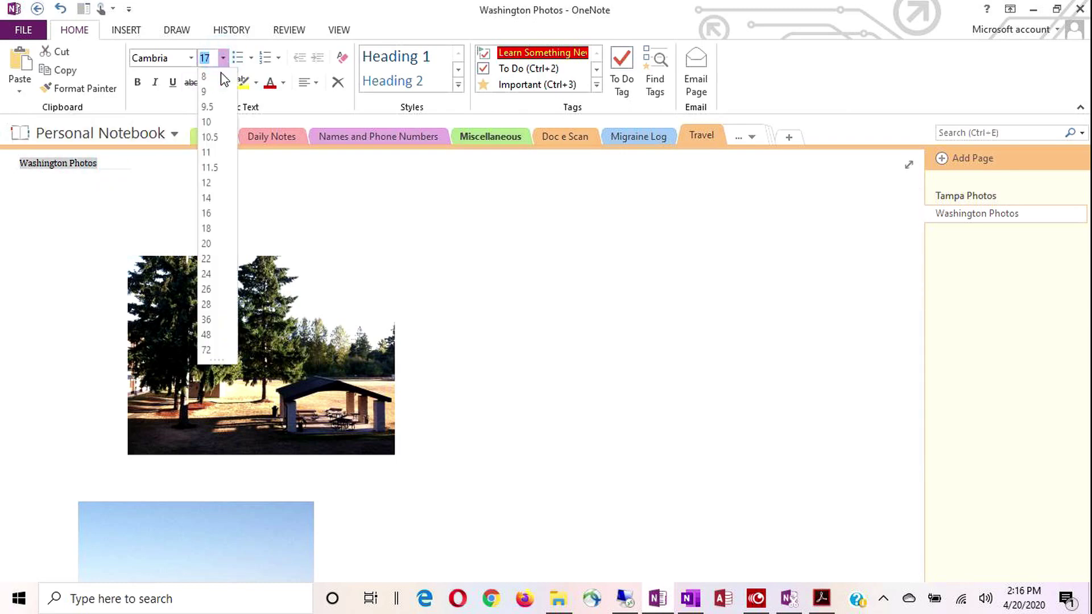
{"action": "left_click", "coordinate": [208, 304]}
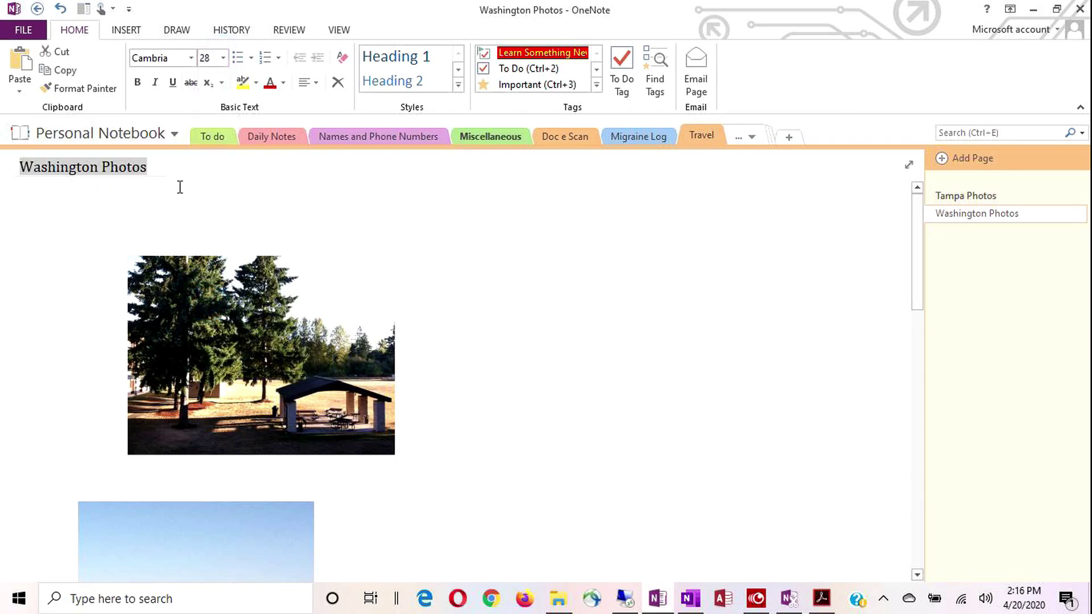
{"action": "left_click", "coordinate": [258, 336]}
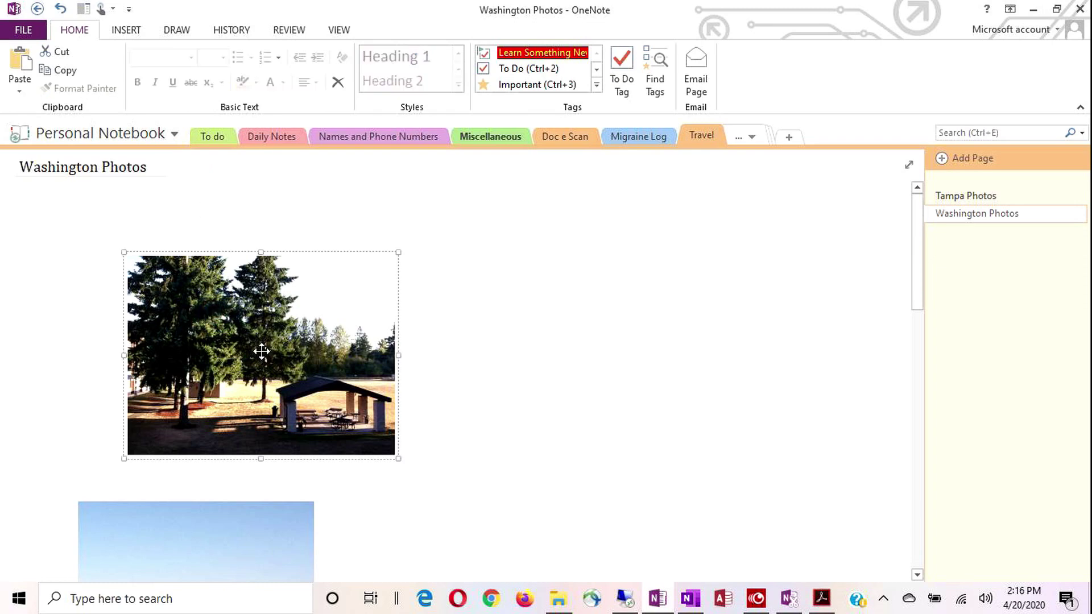
{"action": "left_click_drag", "start_coordinate": [261, 351], "coordinate": [221, 313]}
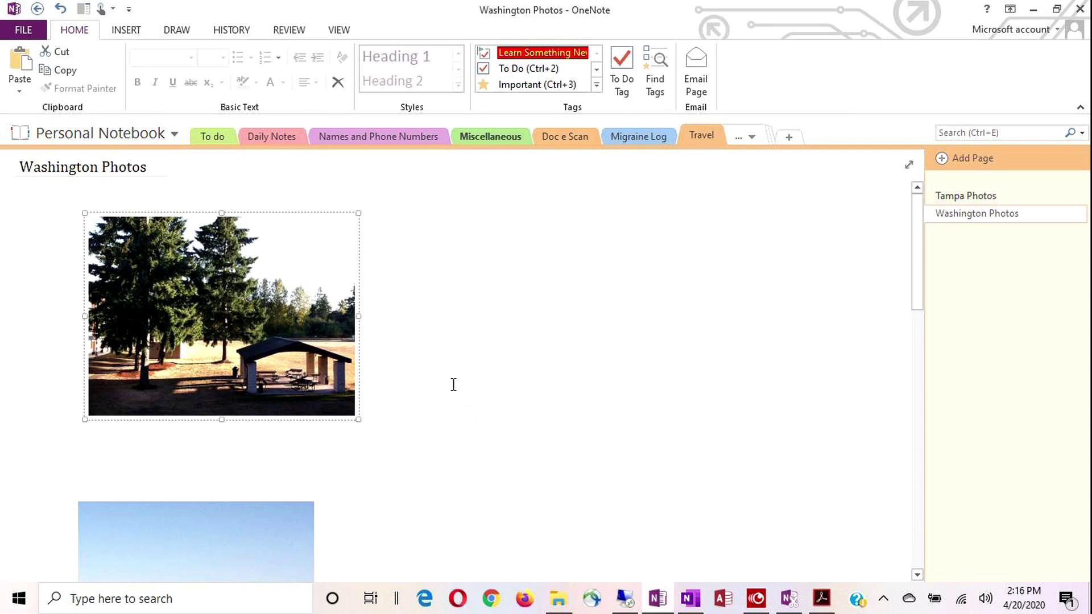
{"action": "scroll", "coordinate": [455, 384], "scroll_direction": "down", "scroll_amount": 5}
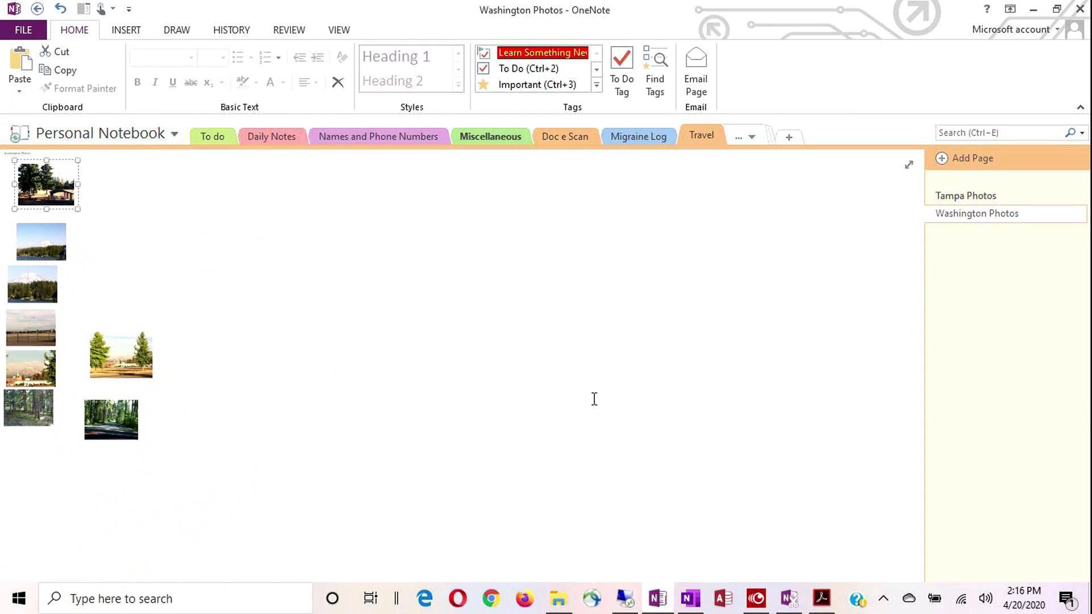
{"action": "left_click", "coordinate": [89, 424]}
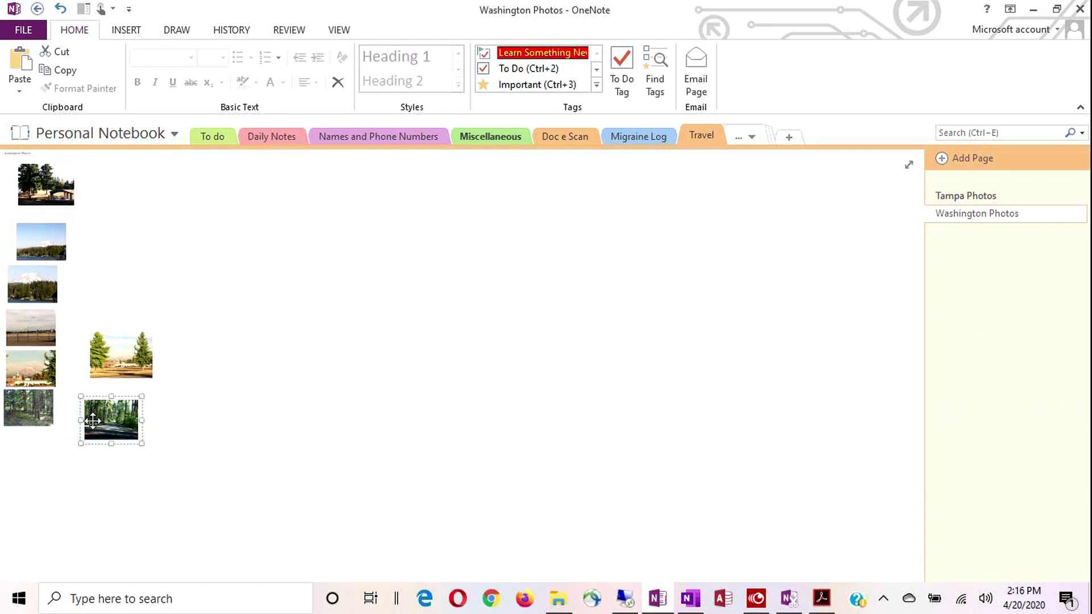
{"action": "left_click_drag", "start_coordinate": [90, 423], "coordinate": [999, 483]}
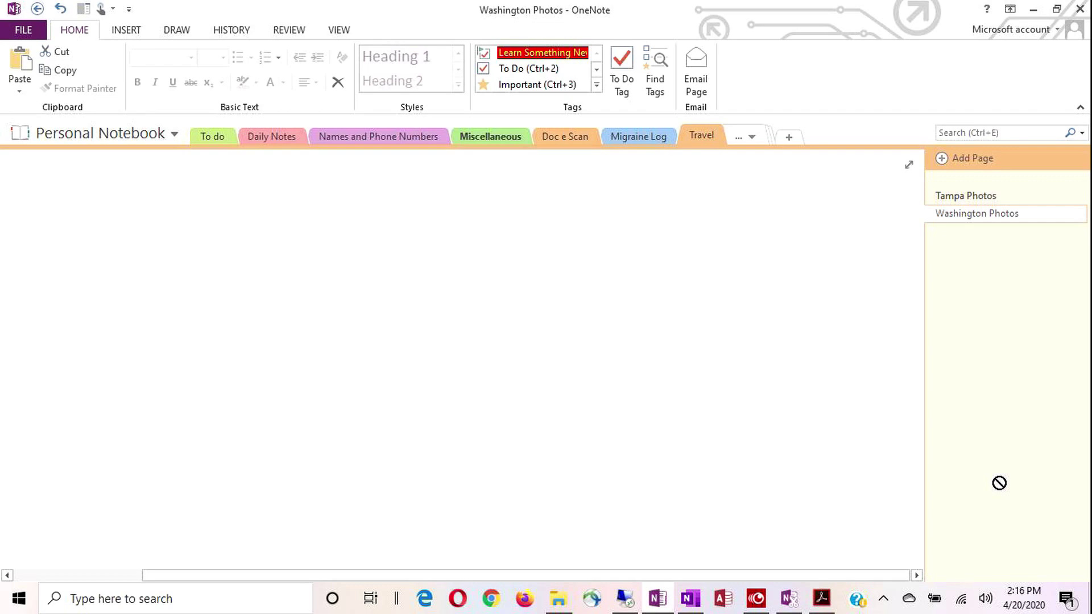
{"action": "left_click_drag", "start_coordinate": [999, 482], "coordinate": [910, 435]}
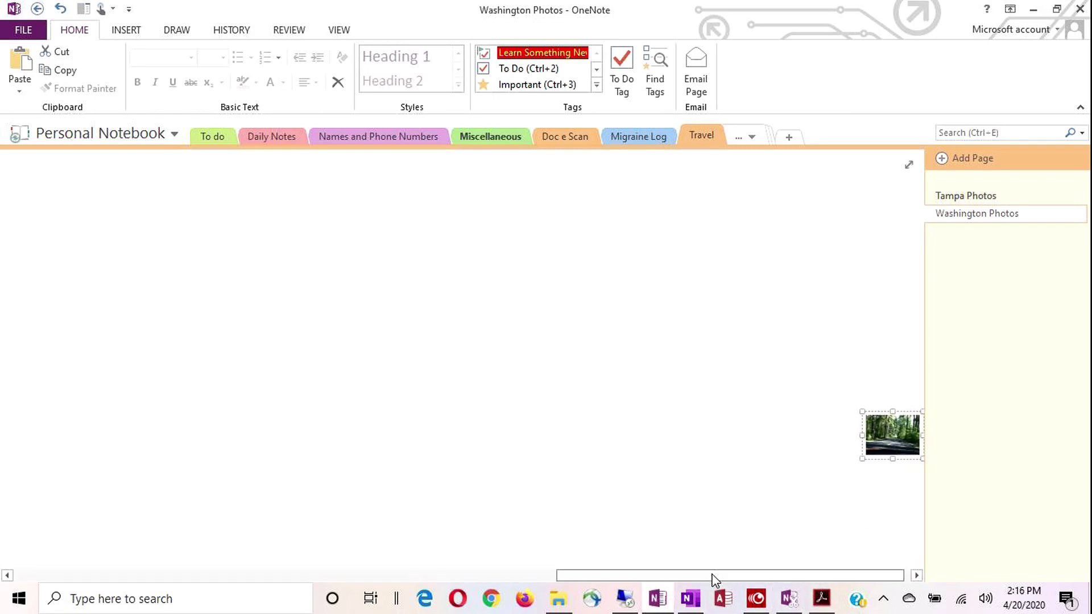
{"action": "left_click_drag", "start_coordinate": [709, 575], "coordinate": [546, 578]}
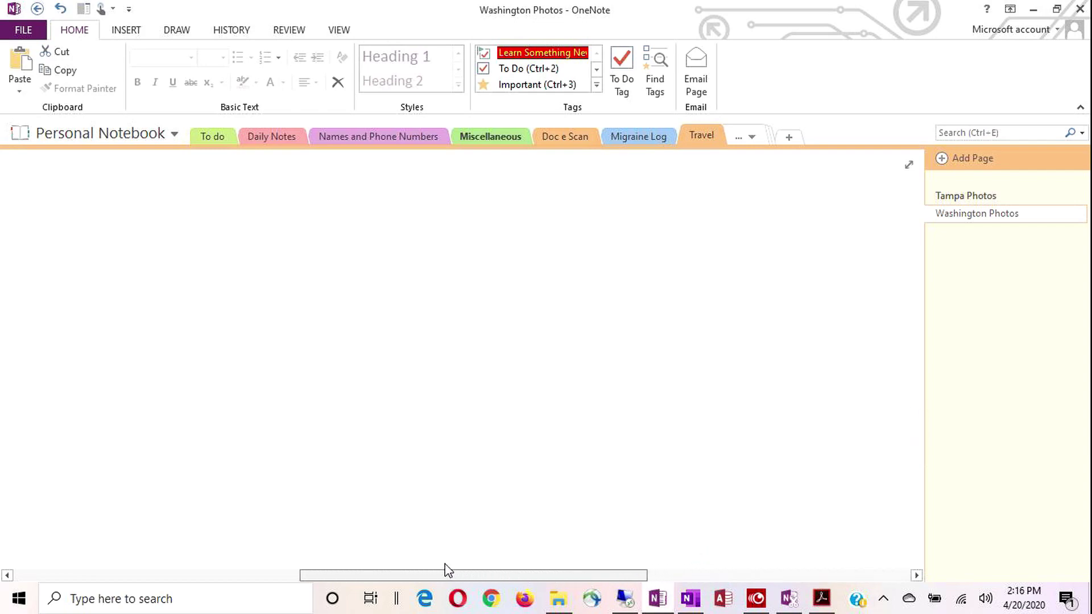
{"action": "left_click_drag", "start_coordinate": [448, 568], "coordinate": [730, 606]}
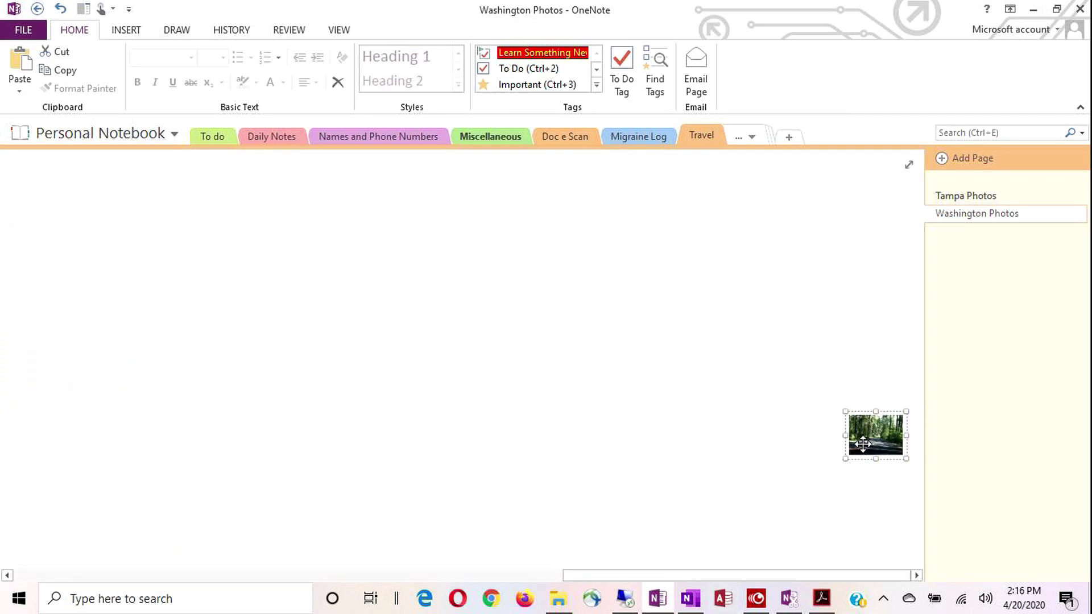
{"action": "left_click_drag", "start_coordinate": [863, 444], "coordinate": [917, 453]}
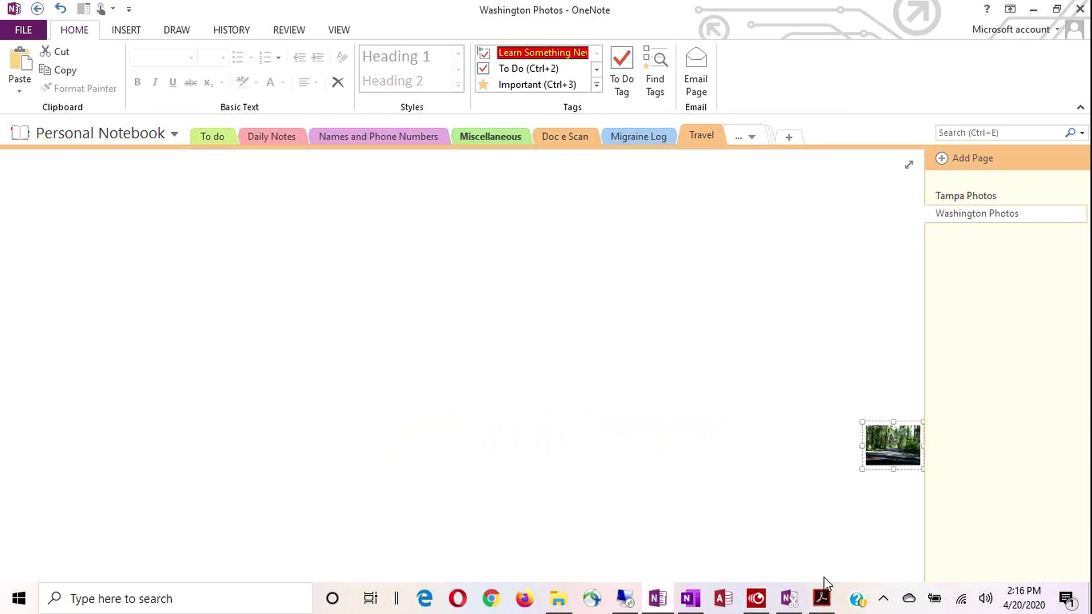
{"action": "left_click_drag", "start_coordinate": [825, 574], "coordinate": [203, 535]}
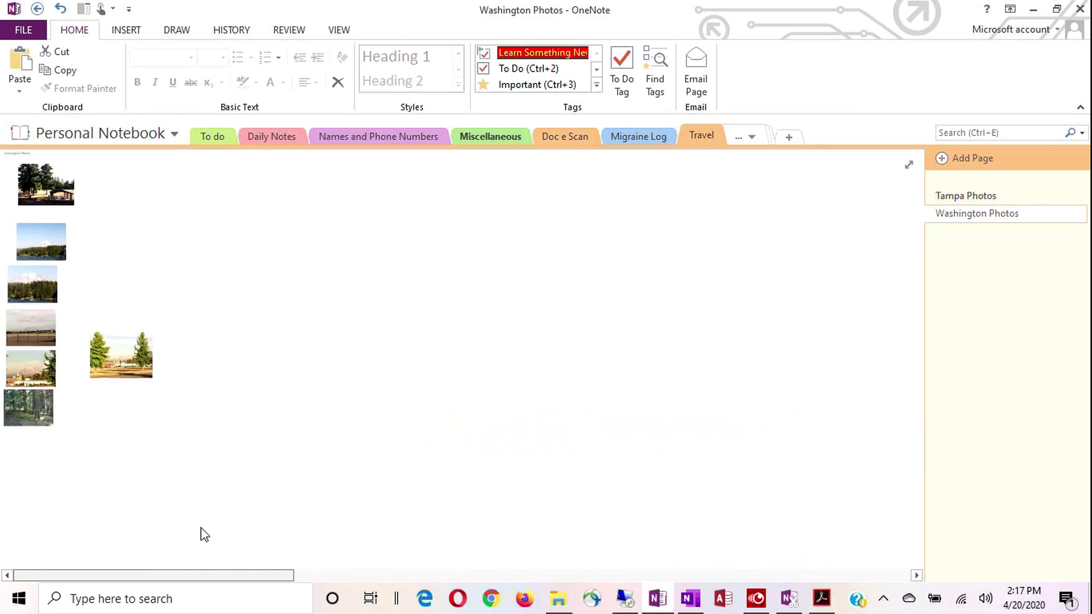
{"action": "left_click_drag", "start_coordinate": [239, 575], "coordinate": [876, 574]}
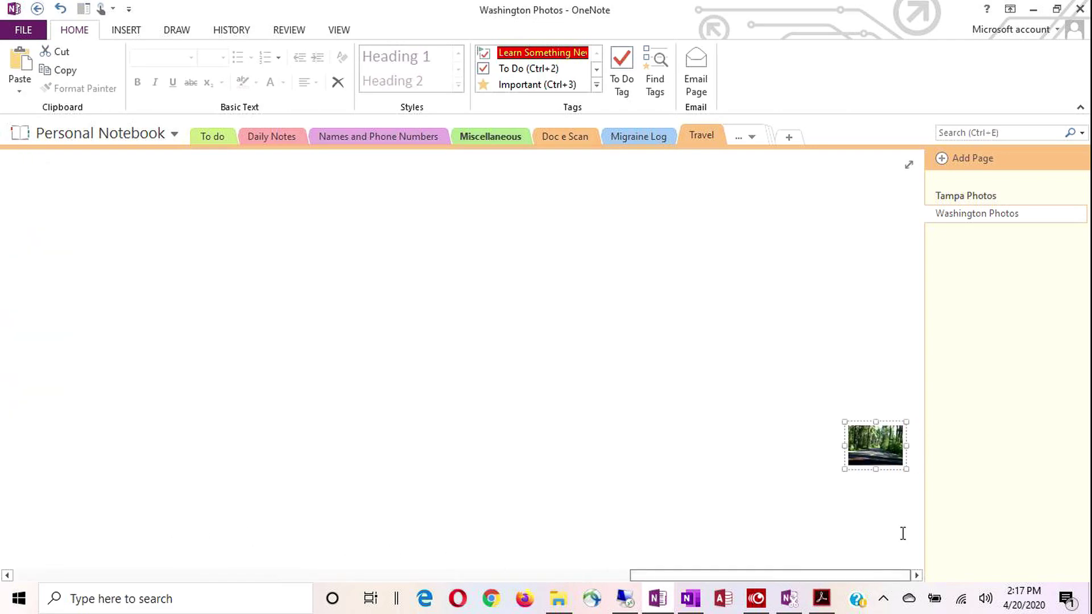
{"action": "left_click_drag", "start_coordinate": [888, 453], "coordinate": [31, 450]}
{"action": "left_click_drag", "start_coordinate": [673, 575], "coordinate": [546, 580]}
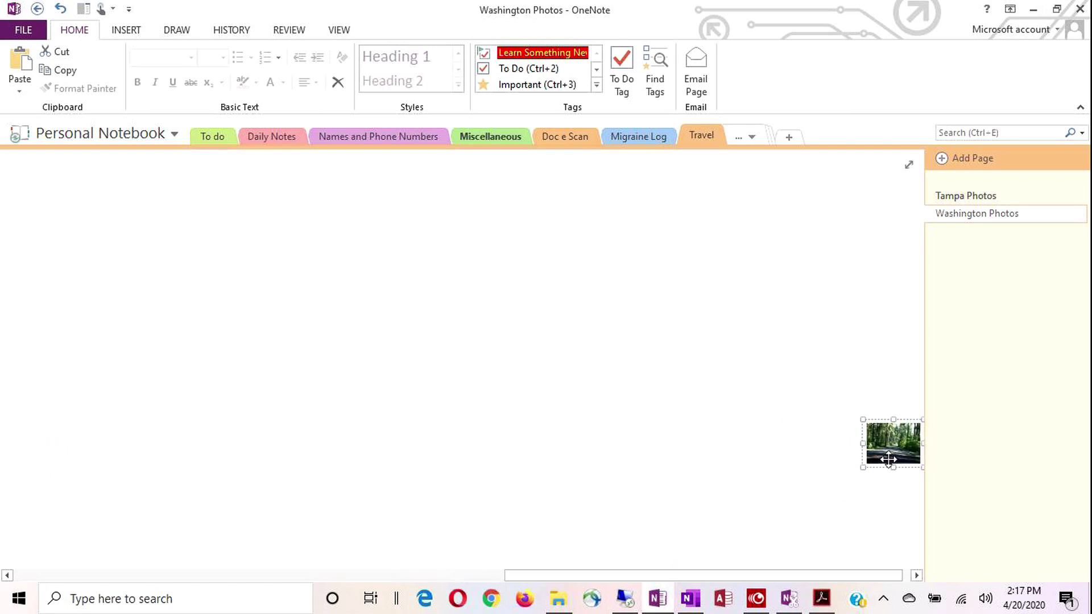
{"action": "left_click_drag", "start_coordinate": [888, 459], "coordinate": [31, 451]}
{"action": "left_click_drag", "start_coordinate": [621, 575], "coordinate": [424, 574]}
{"action": "left_click_drag", "start_coordinate": [677, 454], "coordinate": [71, 443]}
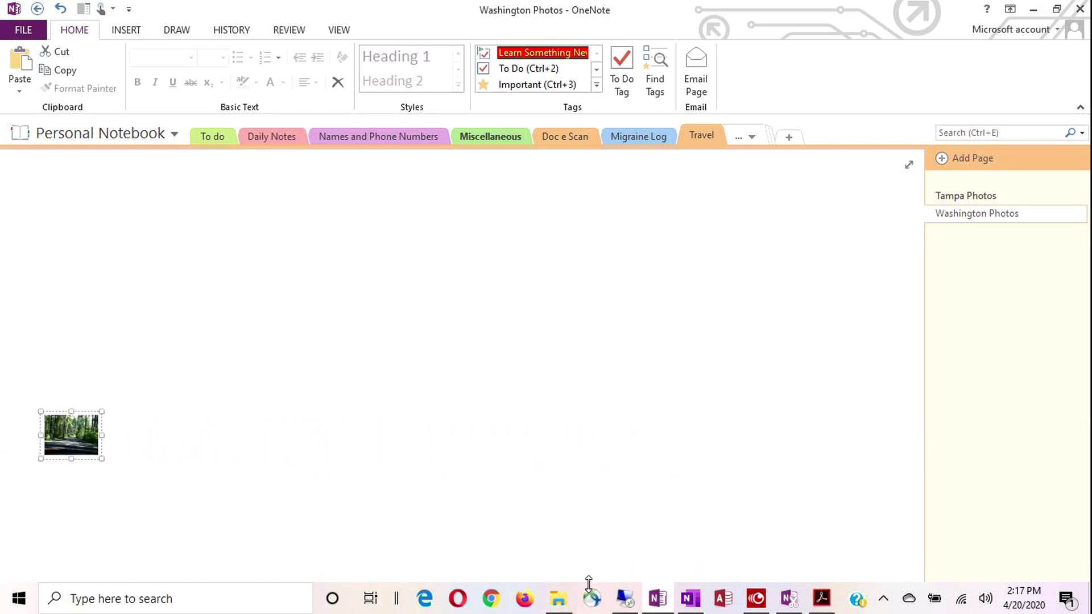
{"action": "left_click_drag", "start_coordinate": [589, 576], "coordinate": [162, 550]}
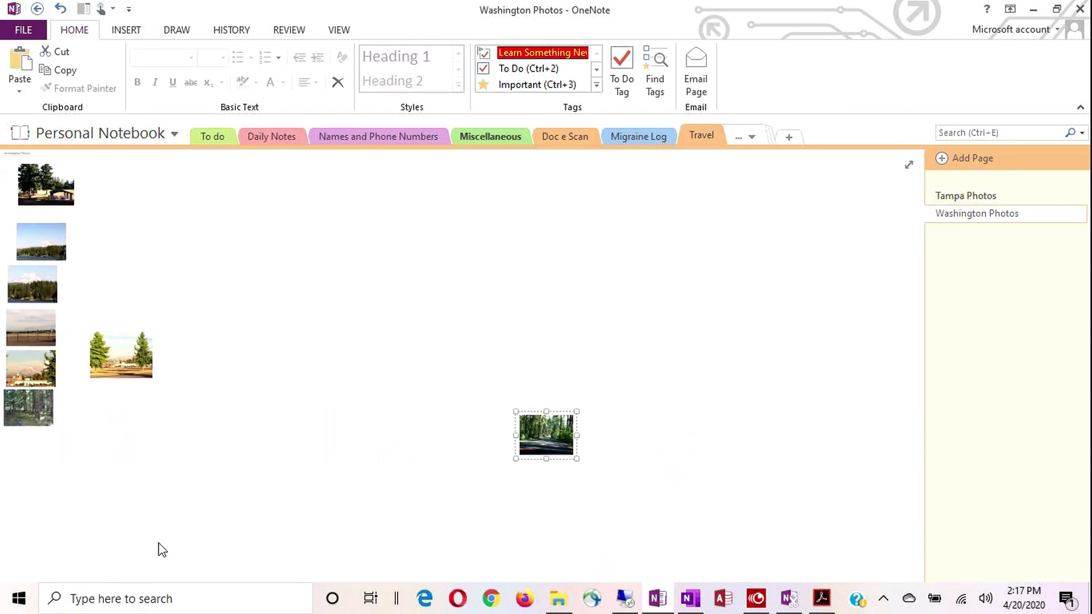
{"action": "left_click_drag", "start_coordinate": [542, 427], "coordinate": [108, 407]}
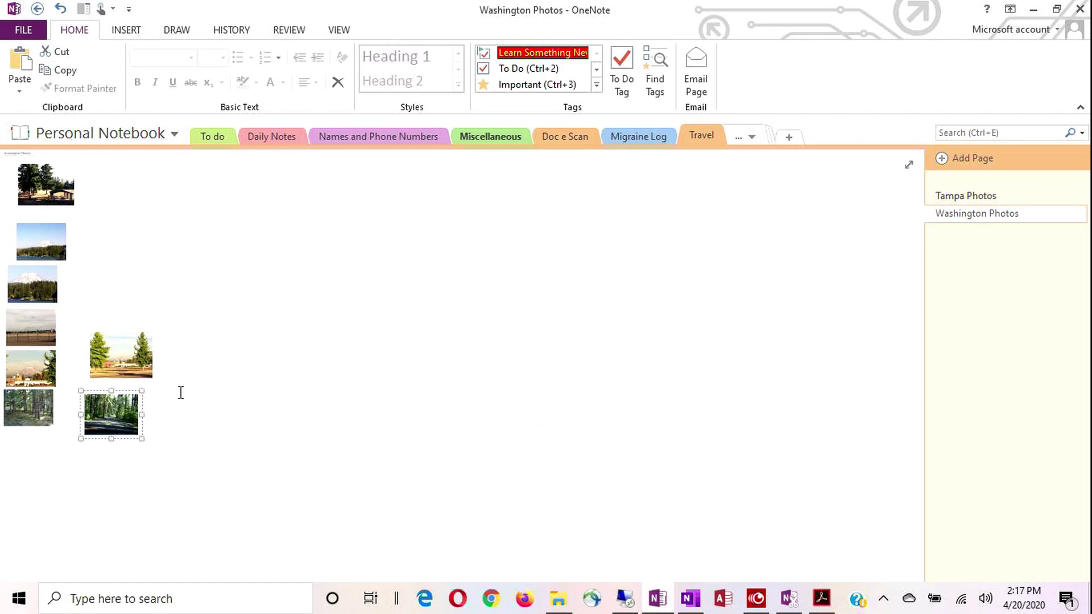
{"action": "left_click", "coordinate": [30, 183]}
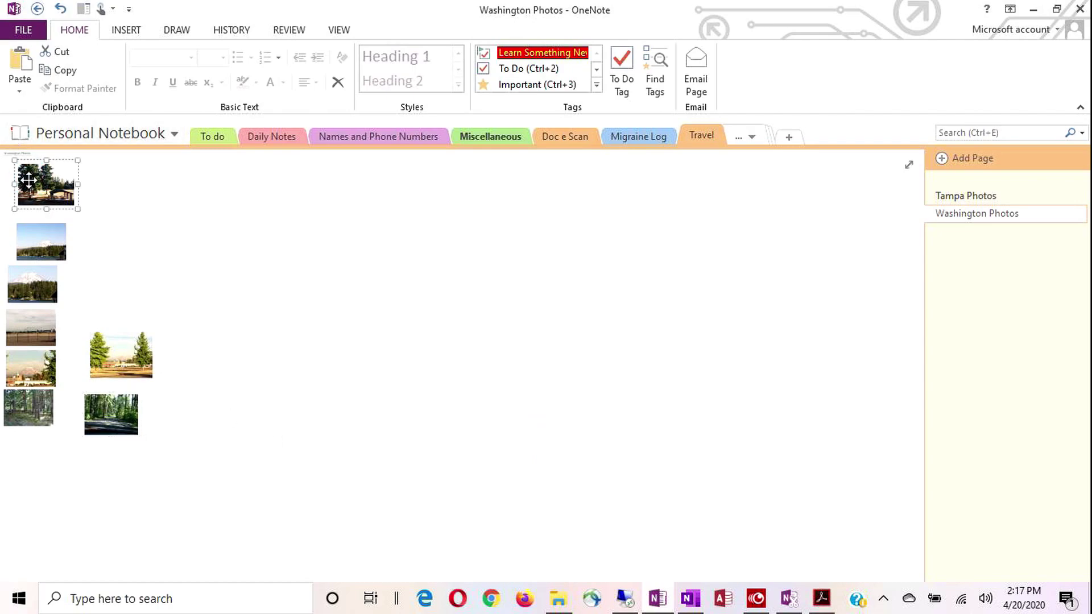
{"action": "key", "text": "ctrl+z"}
{"action": "scroll", "coordinate": [26, 185], "scroll_direction": "up", "scroll_amount": 1}
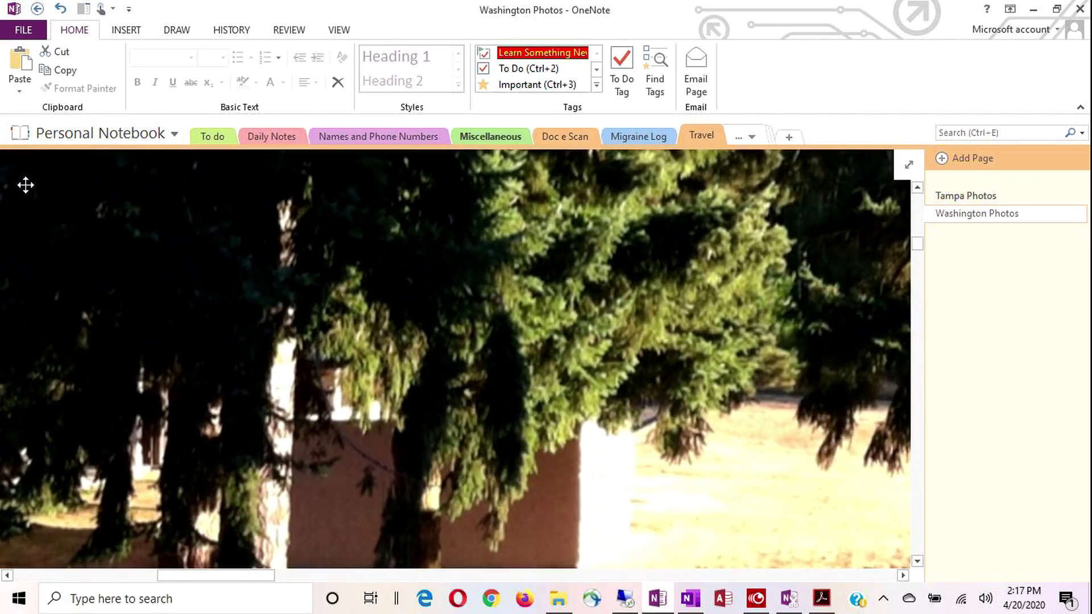
{"action": "scroll", "coordinate": [24, 183], "scroll_direction": "down", "scroll_amount": 4}
{"action": "scroll", "coordinate": [14, 193], "scroll_direction": "up", "scroll_amount": 1}
{"action": "scroll", "coordinate": [13, 193], "scroll_direction": "down", "scroll_amount": 1}
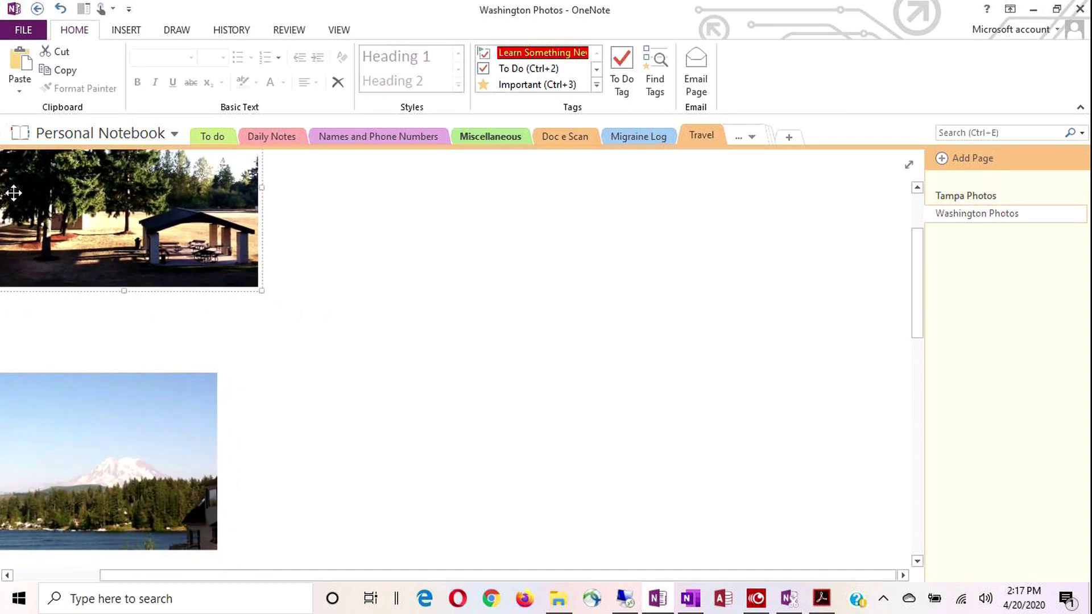
{"action": "scroll", "coordinate": [14, 193], "scroll_direction": "up", "scroll_amount": 1}
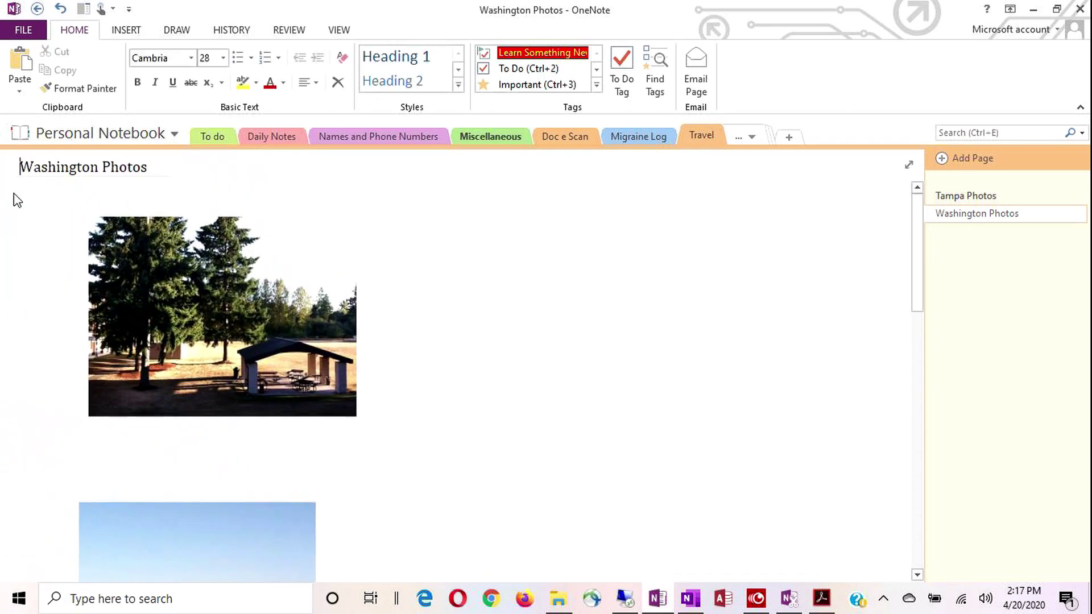